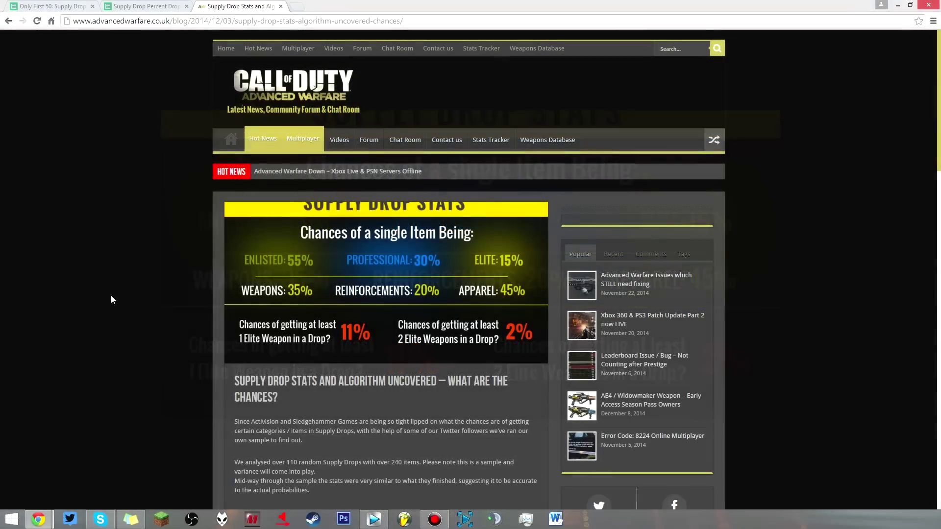
- Review the article's supply drop stats: single-item chances, sample size, odds of 1, 2 or 3 items, and average items per drop
scroll(123, 295, "down", 2)
scroll(124, 293, "down", 5)
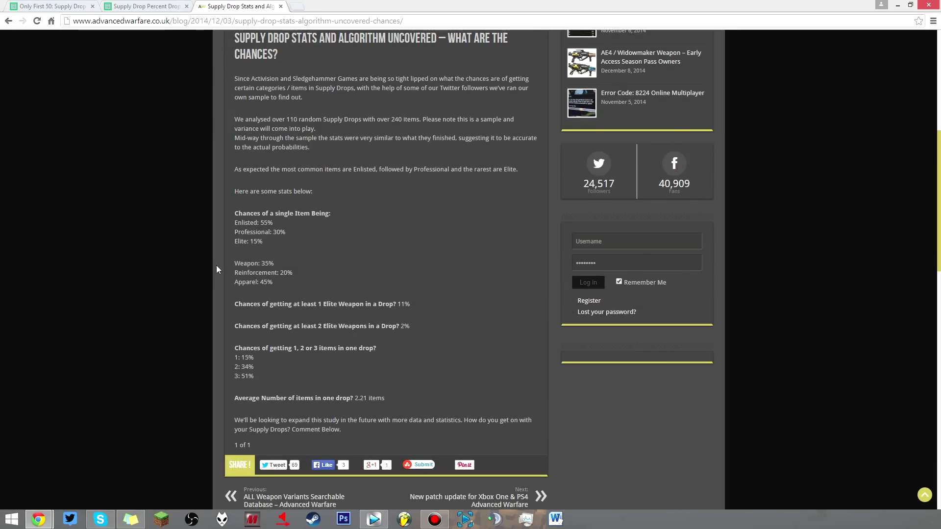
left_click_drag(272, 283, 230, 215)
left_click(231, 228)
left_click_drag(286, 120, 297, 120)
left_click(305, 129)
left_click_drag(234, 357, 251, 375)
left_click_drag(279, 235, 259, 223)
left_click(259, 223)
left_click_drag(385, 399, 353, 398)
left_click(353, 399)
- Switch to the full Supply Drop Percent Drop Data spreadsheet and look over its rows of 50 drops
left_click(144, 6)
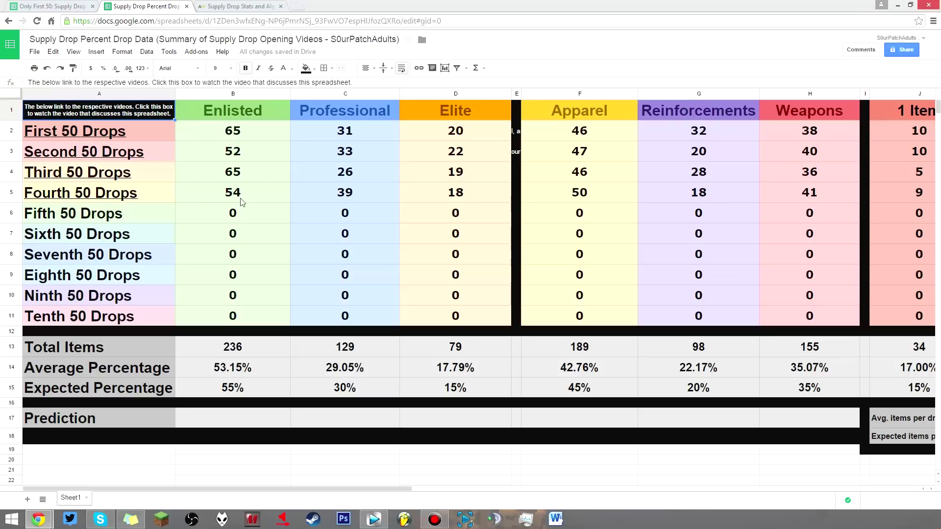
left_click(76, 133)
left_click(82, 212)
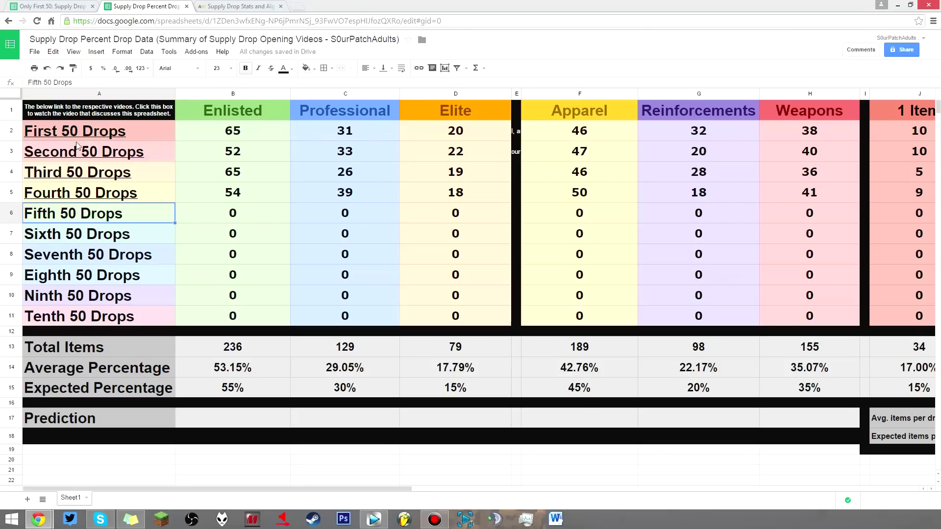
left_click(241, 138)
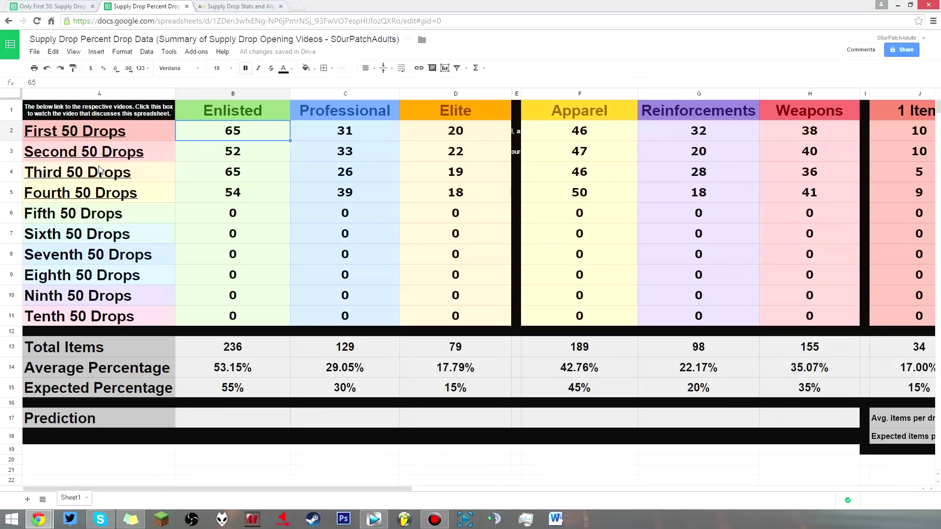
left_click(123, 216)
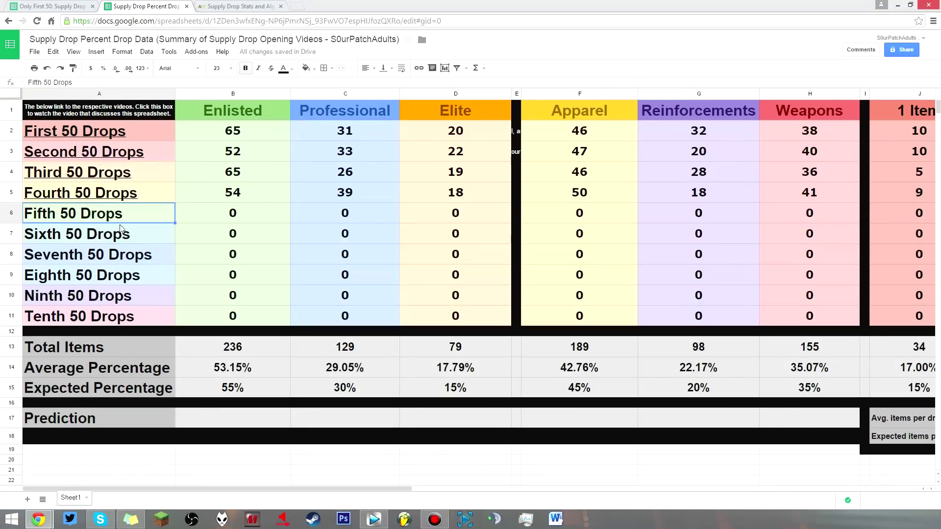
left_click(122, 241)
left_click(122, 263)
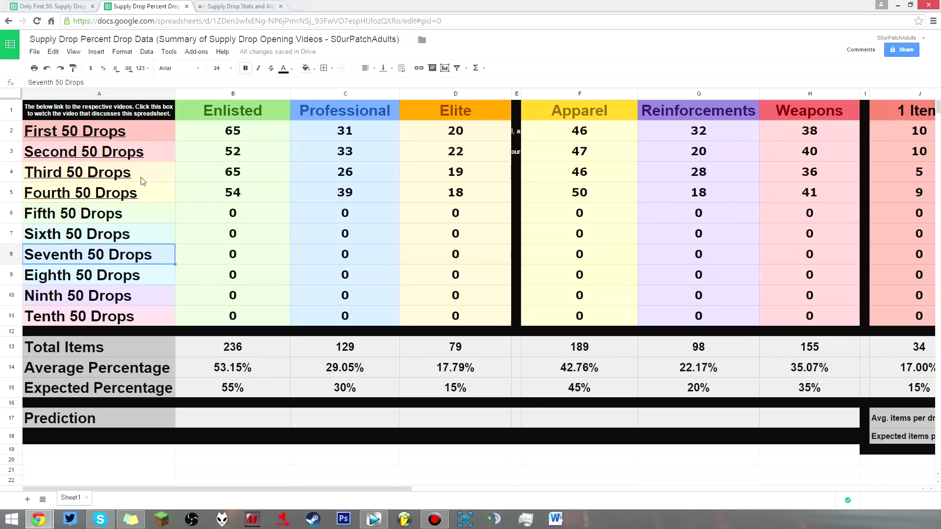
- Try Fifth 50 Drops counts of 5 Enlisted, 4 Professional and 6 Elite, and undo the entries
left_click(207, 213)
type("5")
left_click(305, 211)
type("4")
left_click(427, 215)
type("6")
key("Return")
key("ctrl+z")
key("ctrl+z")
key("ctrl+z")
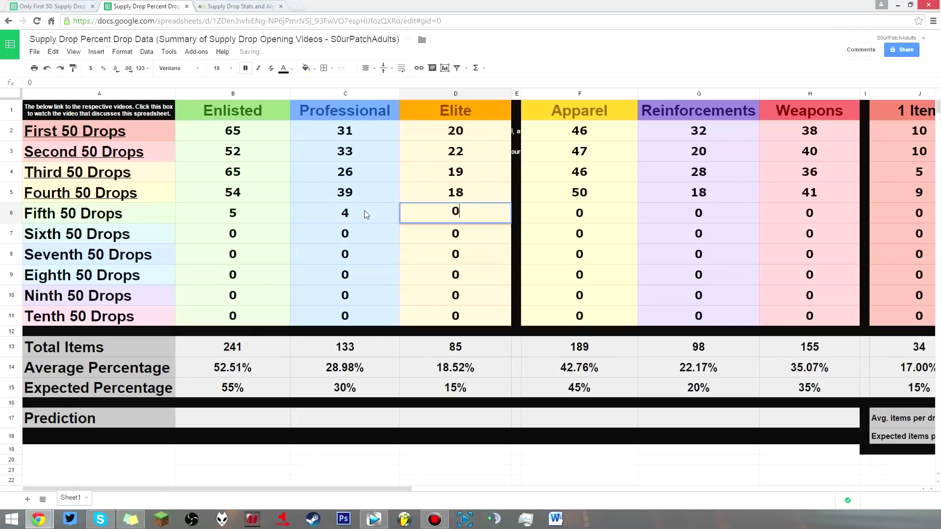
left_click(283, 240)
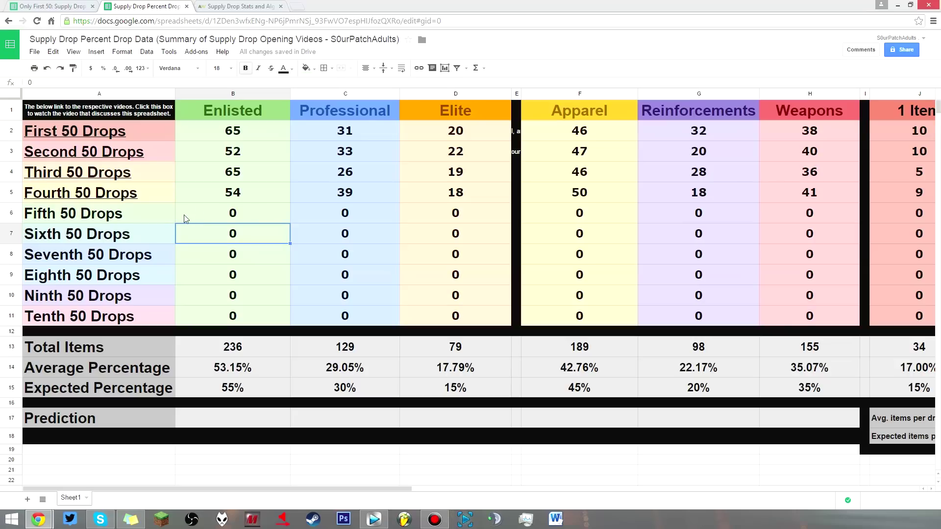
left_click(145, 323)
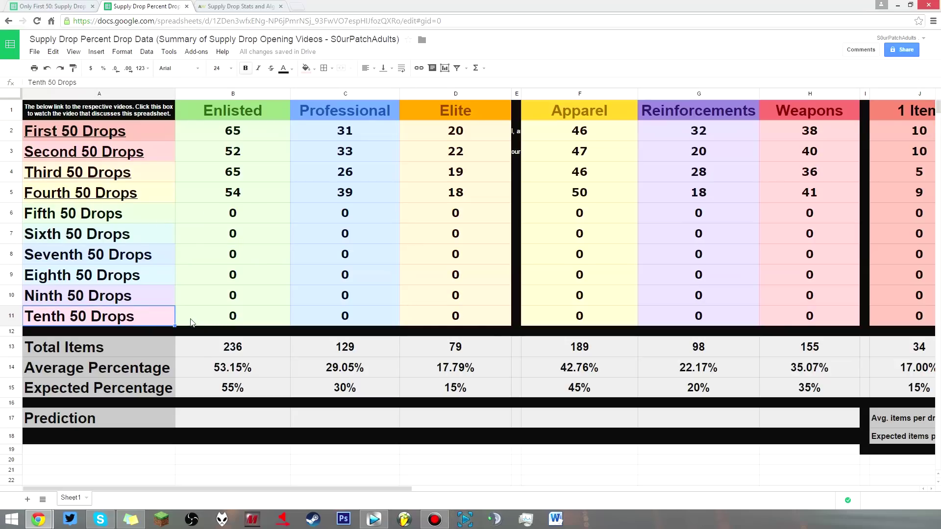
left_click(103, 337)
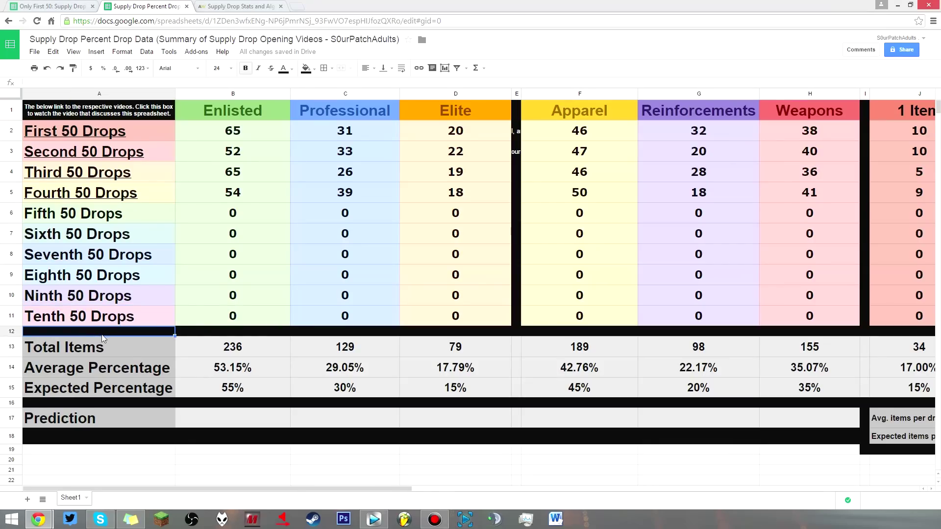
scroll(118, 347, "down", 15)
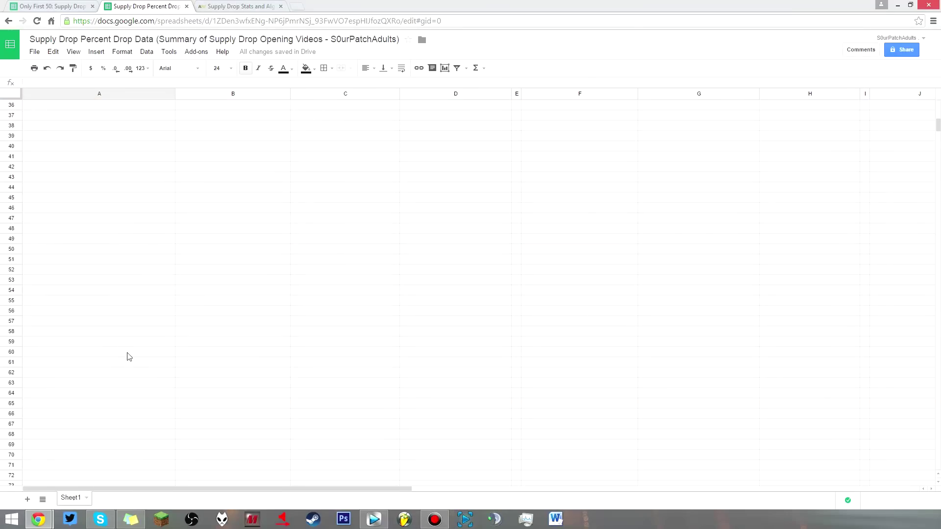
scroll(129, 361, "up", 15)
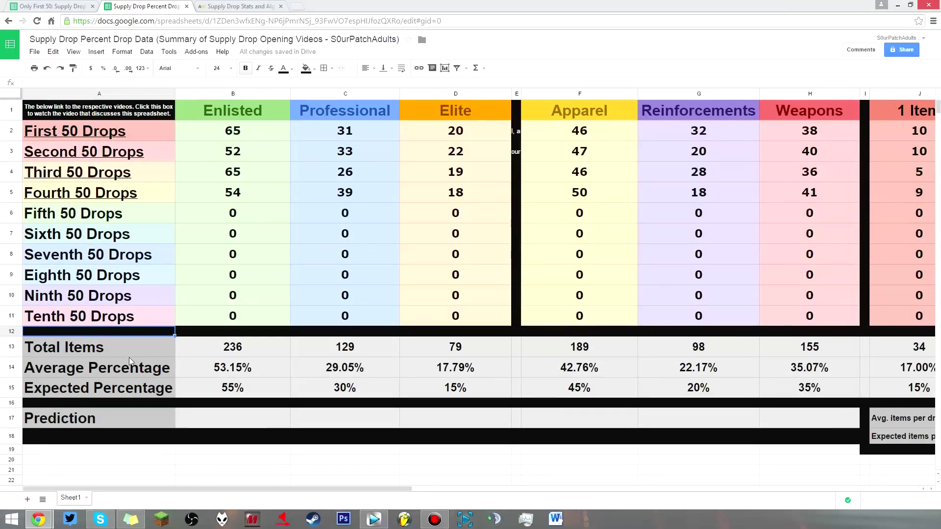
left_click(192, 209)
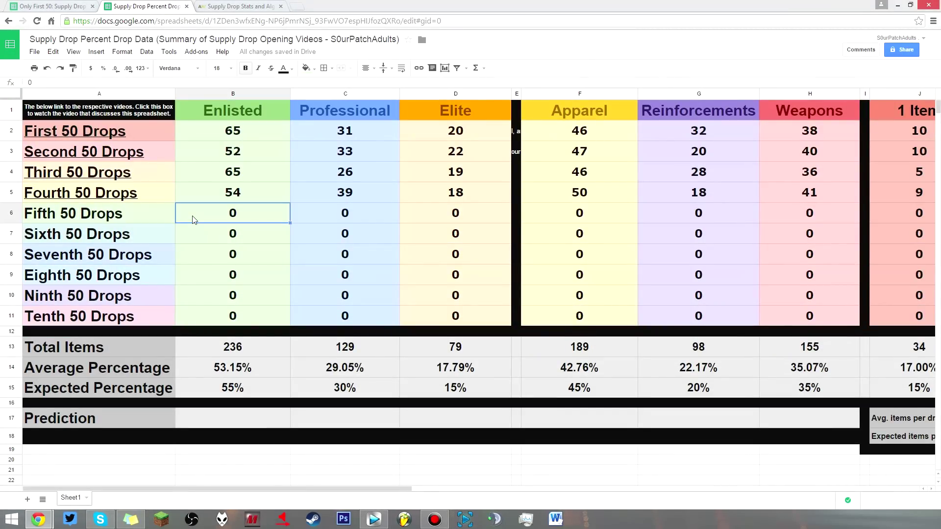
- Inspect the video links attached to the First, Second, Third and Fourth 50 Drops labels
left_click(111, 137)
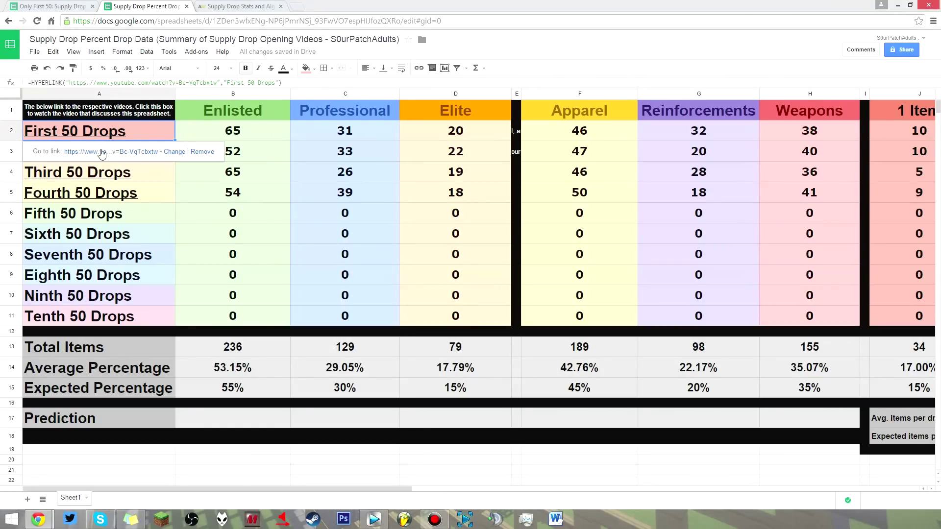
left_click(95, 171)
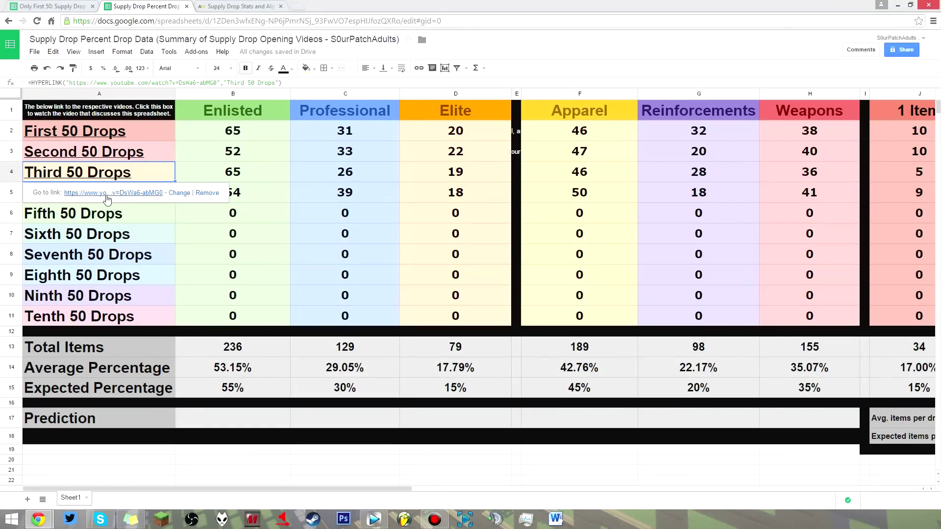
left_click(104, 155)
left_click(105, 194)
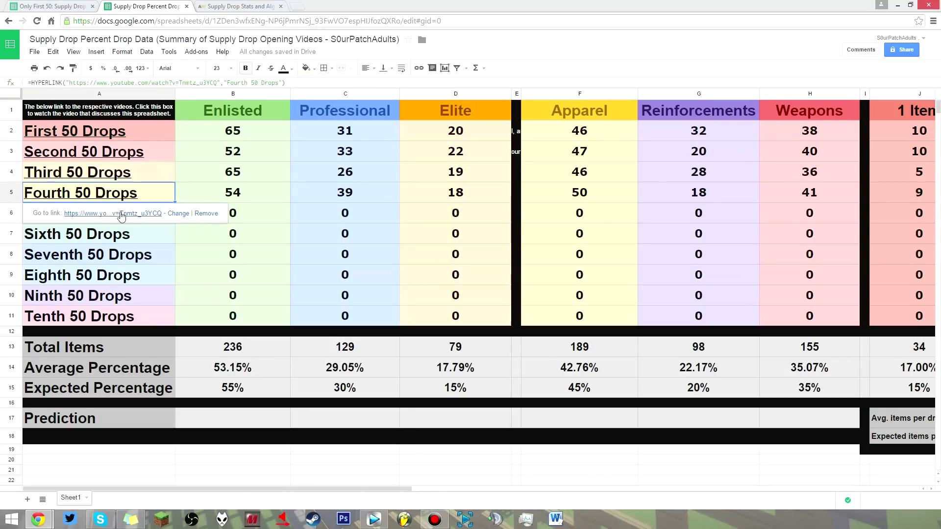
left_click(122, 234)
- Examine the First 50 Drops counts across the rarity and item type columns
left_click(231, 131)
left_click(325, 131)
left_click(441, 128)
left_click(657, 139)
left_click(774, 133)
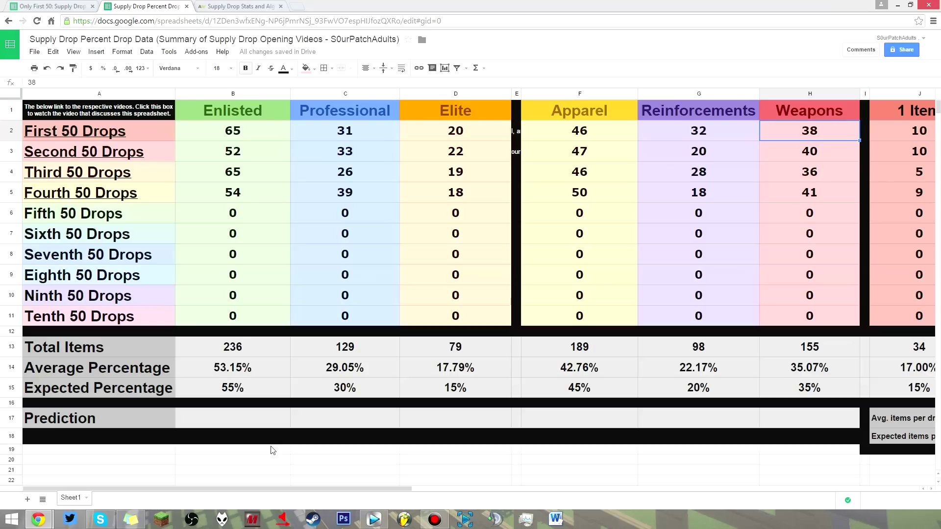
left_click(145, 161)
left_click(129, 195)
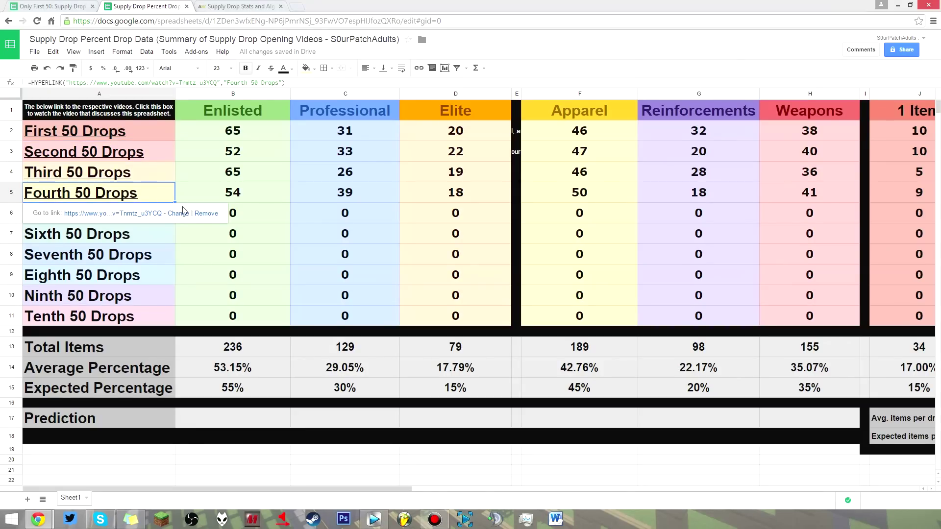
left_click(218, 242)
left_click(231, 137)
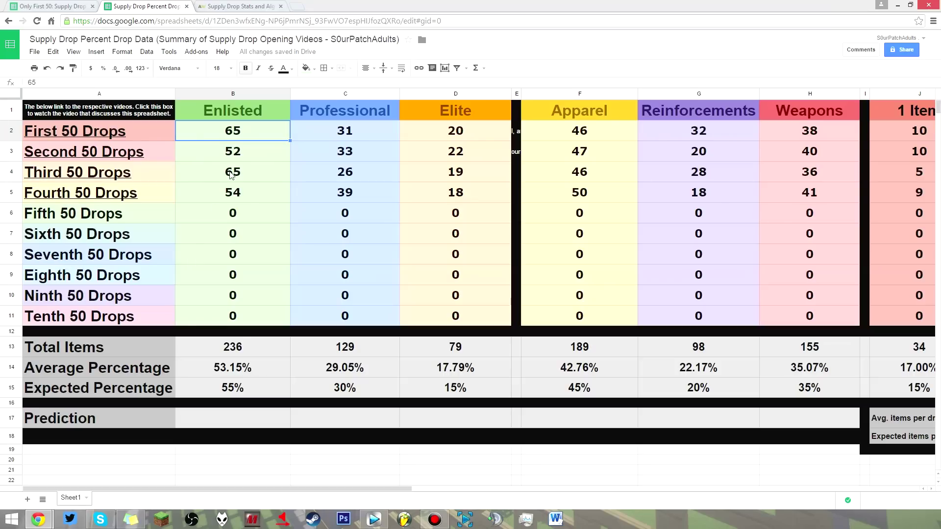
left_click(343, 135)
left_click(440, 132)
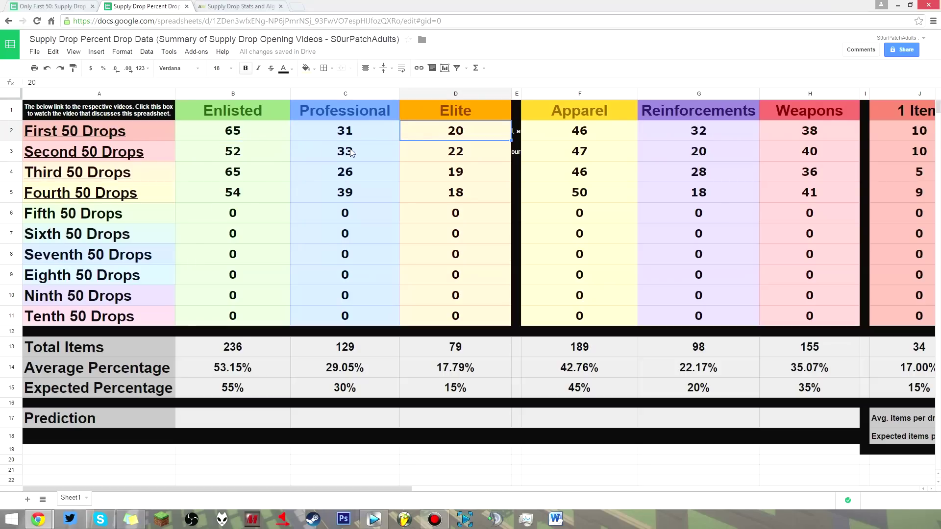
left_click(331, 281)
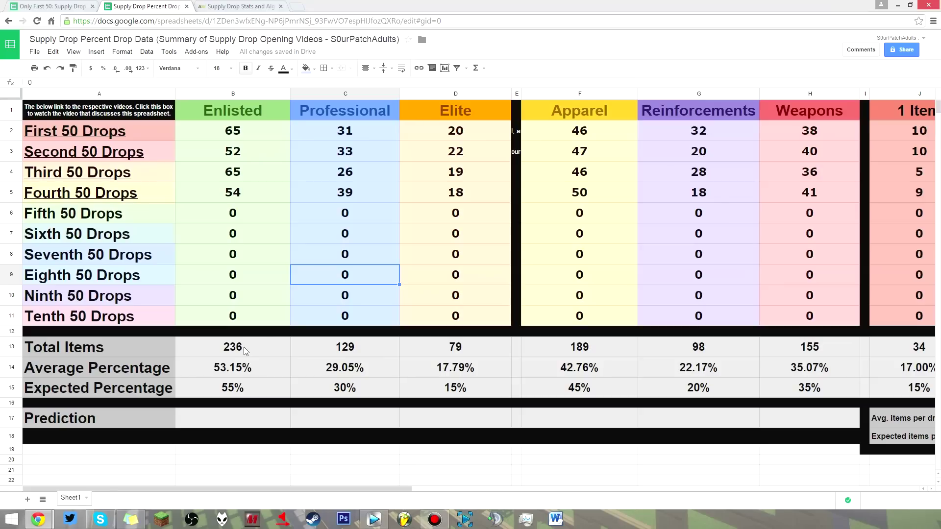
- Compare the average percentages with the expected percentages for Enlisted, Professional and Elite
left_click(234, 369)
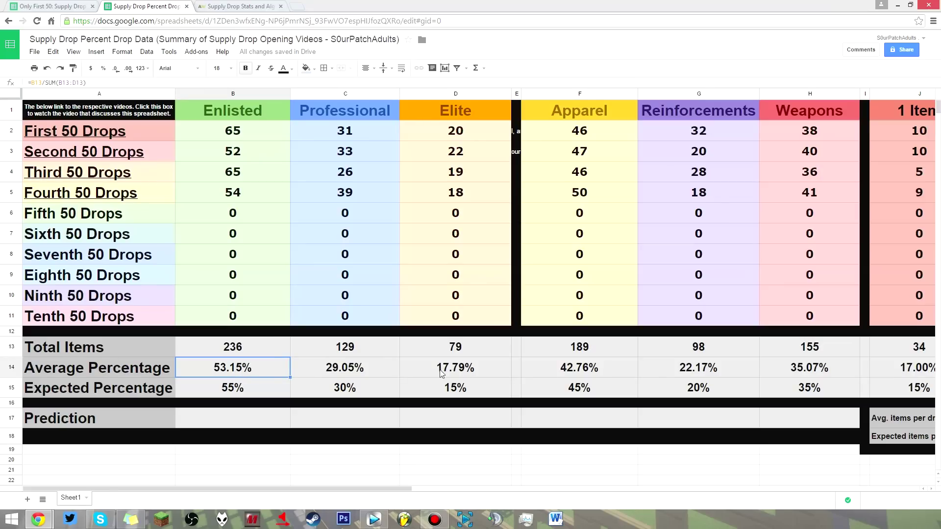
left_click(250, 392)
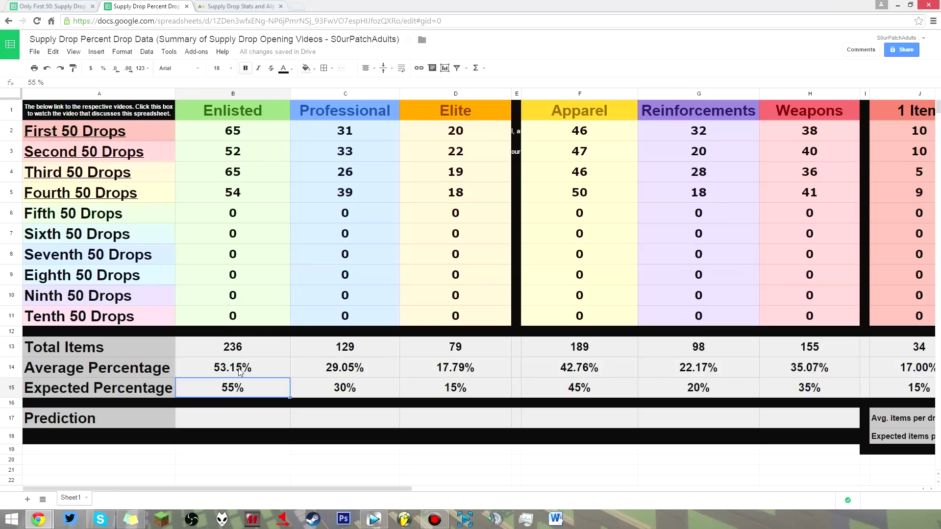
left_click(323, 373)
left_click(325, 391)
left_click(424, 370)
left_click(424, 390)
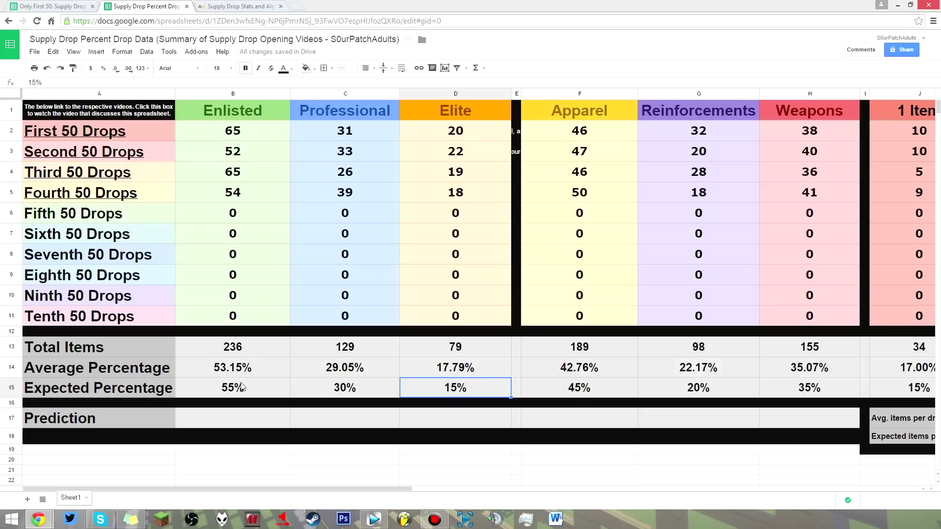
- Compare the Enlisted average percentage in the Only First 50 spreadsheet with the one in the full data spreadsheet
left_click(61, 9)
left_click(287, 193)
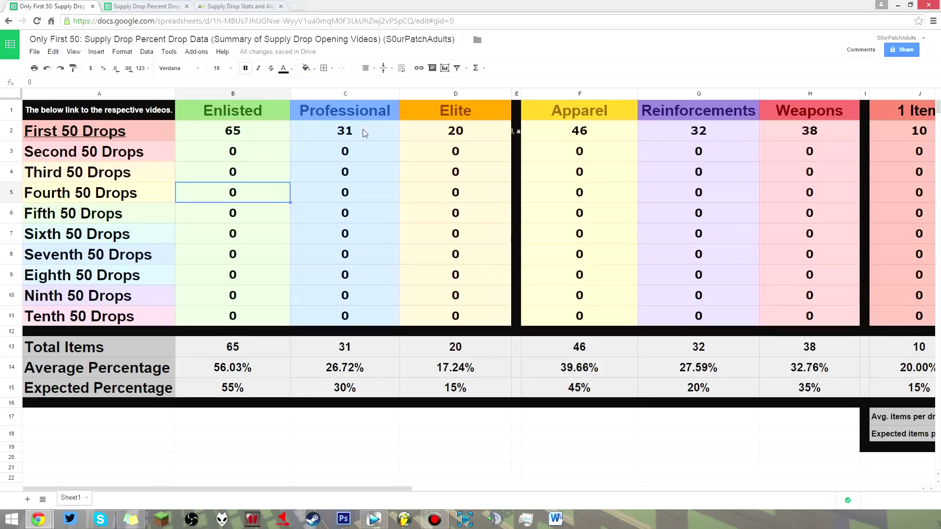
left_click(251, 180)
left_click(228, 371)
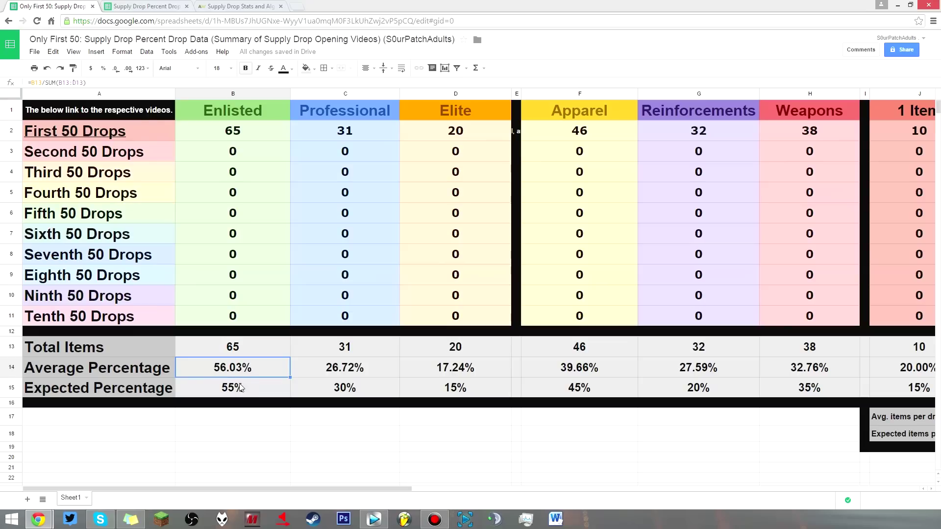
left_click(355, 370)
left_click(258, 373)
left_click(155, 12)
left_click(236, 368)
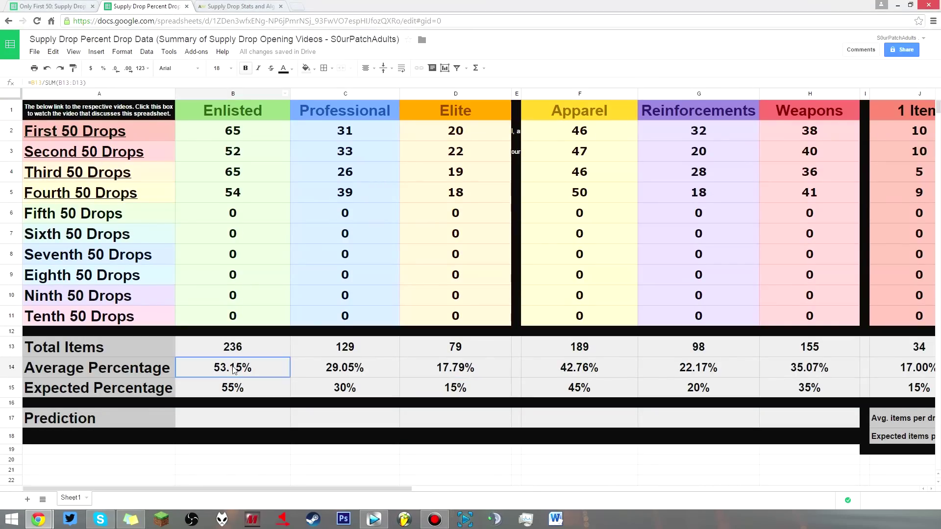
left_click(63, 5)
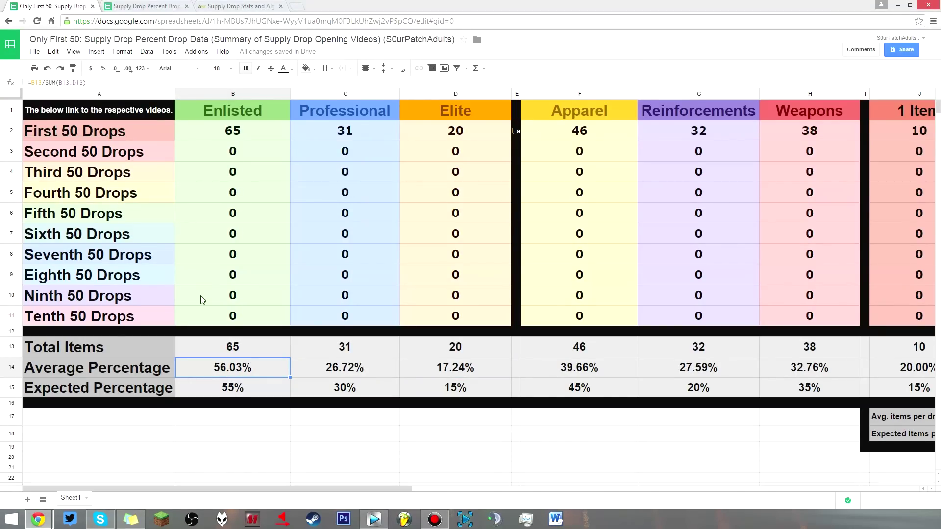
left_click(142, 5)
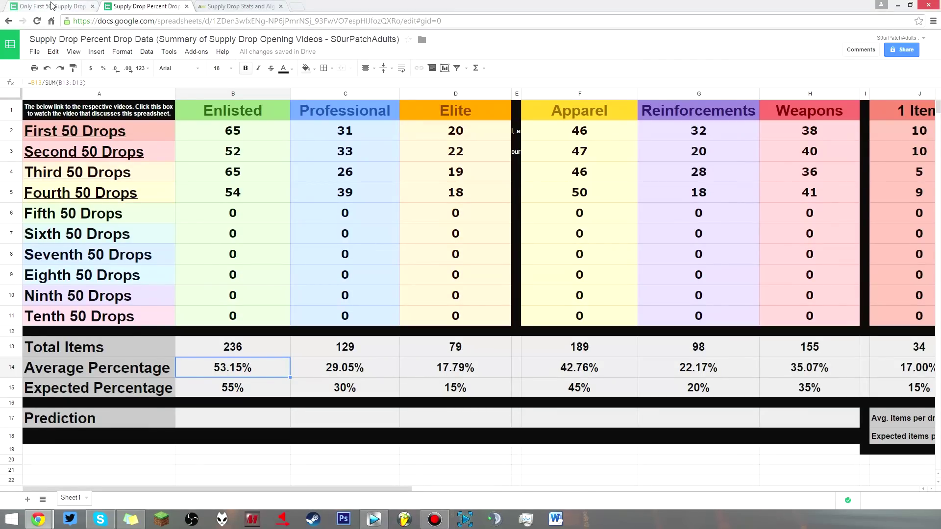
- Examine the First 50 Drops counts from Enlisted to Elite and the Enlisted average in the Only First 50 spreadsheet
left_click(52, 6)
left_click(431, 139)
left_click(266, 142)
left_click(431, 147)
left_click(237, 142)
left_click(490, 136)
left_click(245, 132)
left_click(469, 128)
left_click(245, 368)
- Compare the Enlisted results of the first 50 drops with the Second and Fourth 50 Drops counts in the full data spreadsheet
left_click(158, 6)
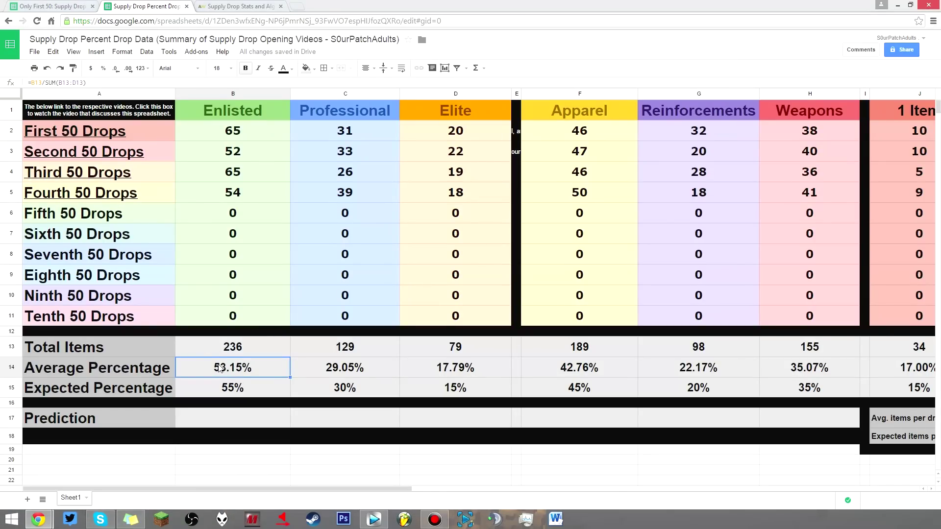
left_click(69, 6)
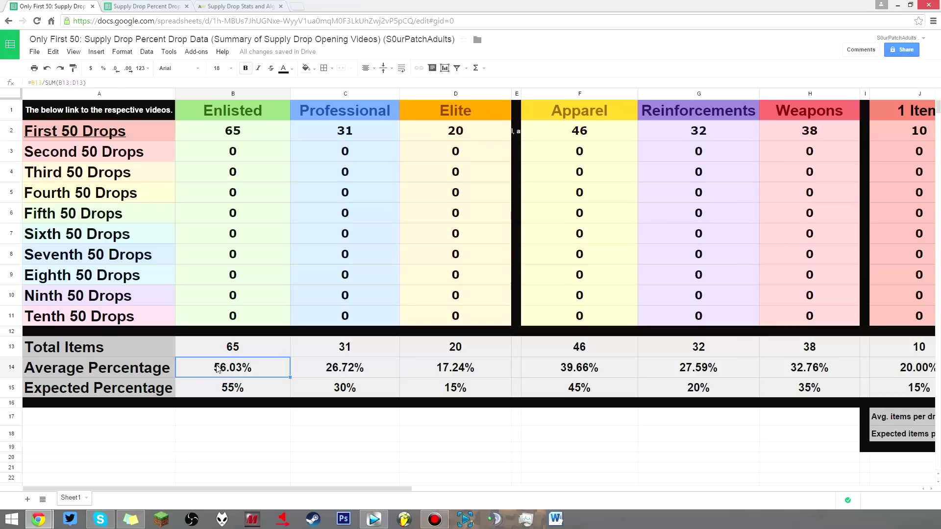
left_click(235, 129)
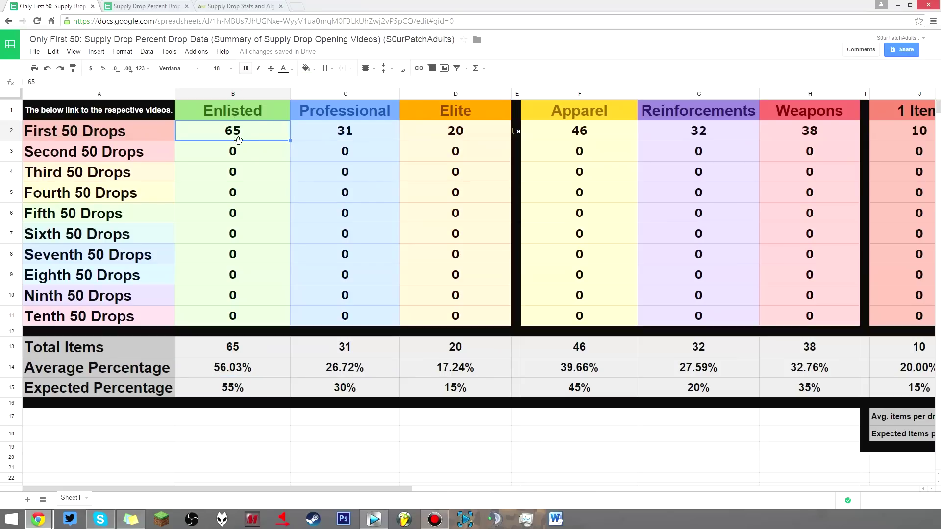
left_click(162, 6)
left_click(245, 191)
left_click(240, 157)
left_click(248, 193)
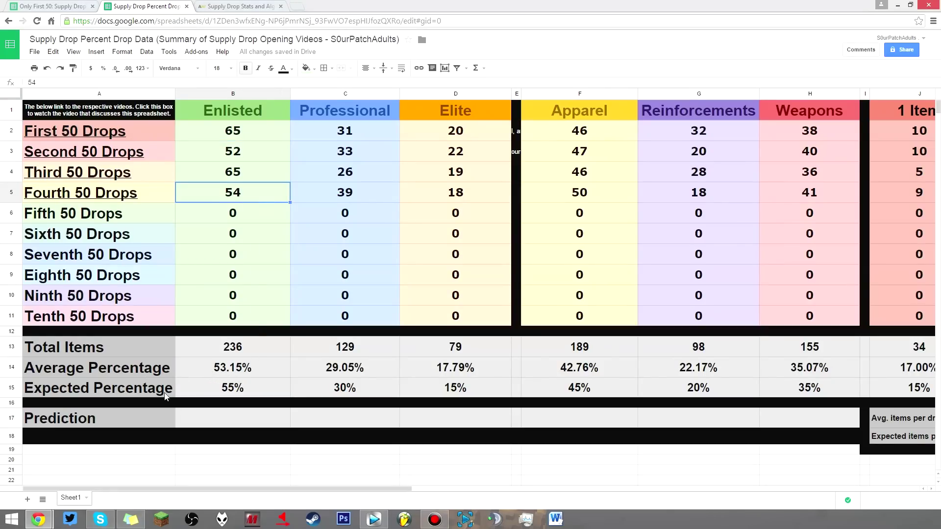
- Enter 50% as the Enlisted prediction in the full data spreadsheet
left_click(198, 418)
type("50")
left_click(233, 347)
- Check the Professional average percentage in the Only First 50 spreadsheet and return to the full data spreadsheet
left_click(49, 5)
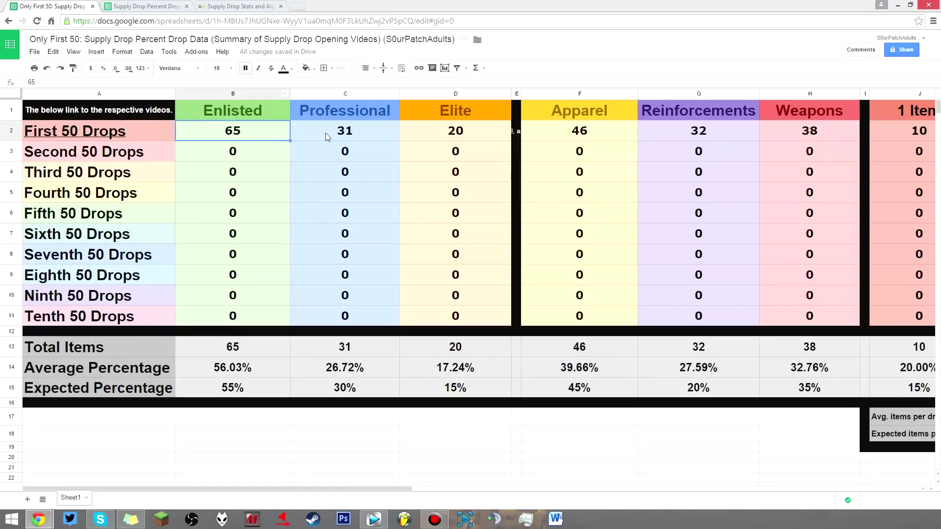
left_click(344, 367)
left_click(134, 6)
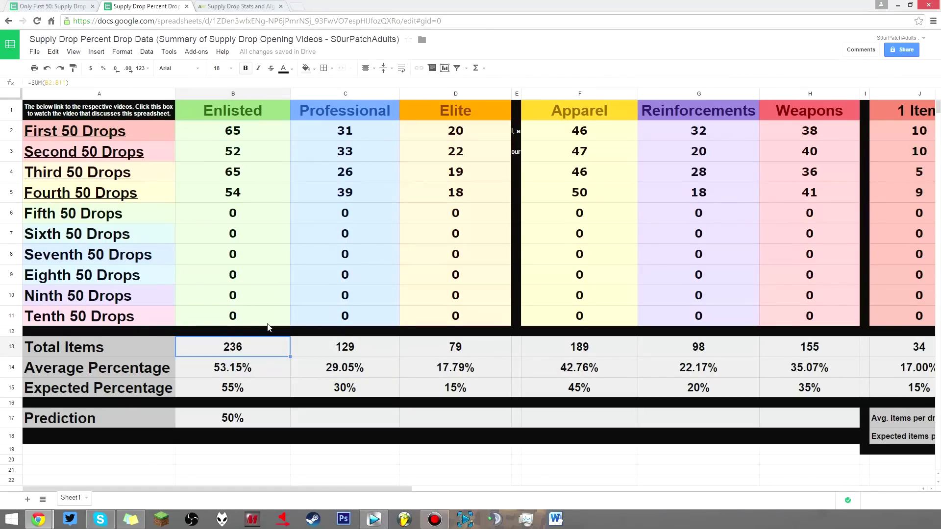
- Compare the Elite average percentage in the Only First 50 spreadsheet with the one in the full data spreadsheet
left_click(76, 5)
left_click(452, 373)
left_click(164, 6)
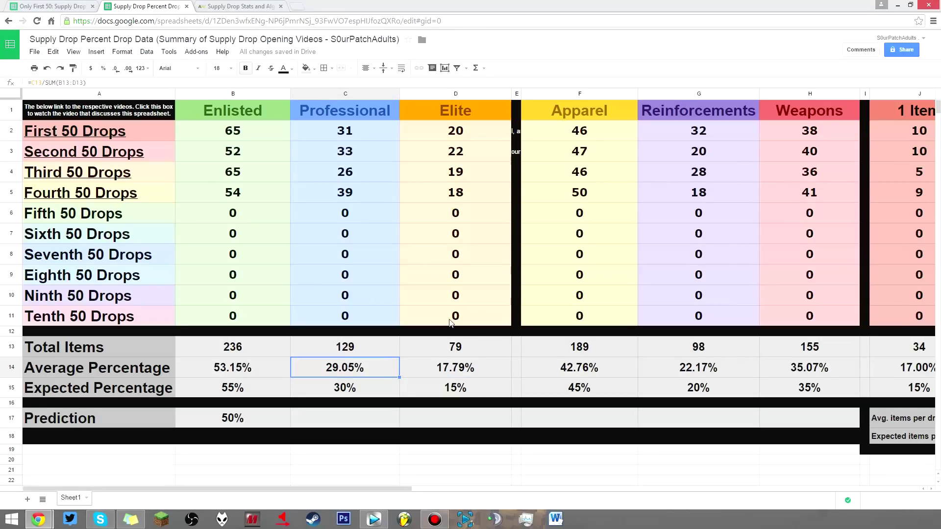
left_click(449, 367)
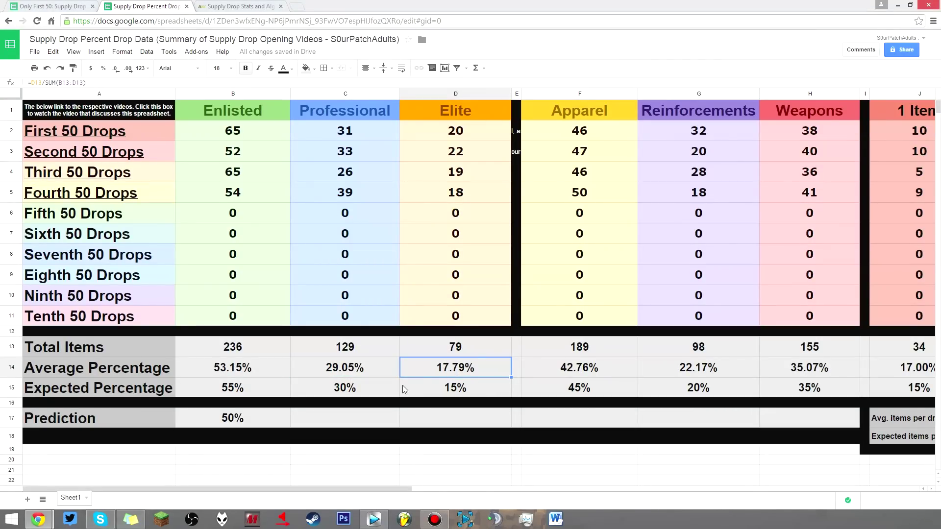
- Enter predictions of 30% for Professional and 20% for Elite in the full data spreadsheet
left_click(391, 407)
left_click(230, 416)
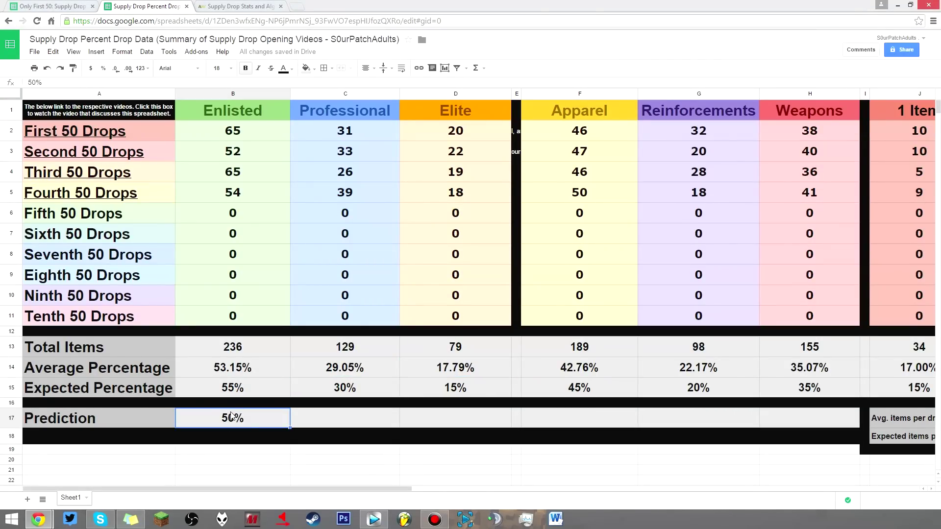
left_click(320, 427)
type("30")
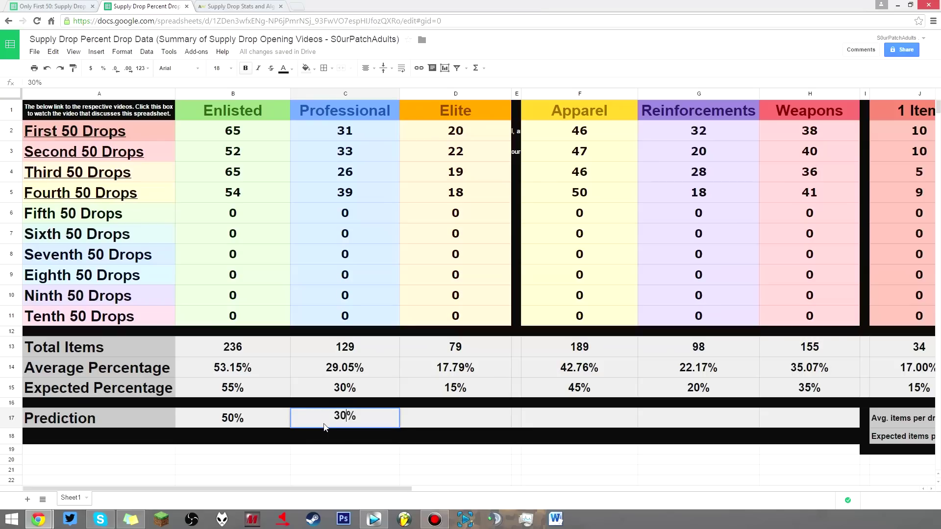
left_click(431, 418)
type("20")
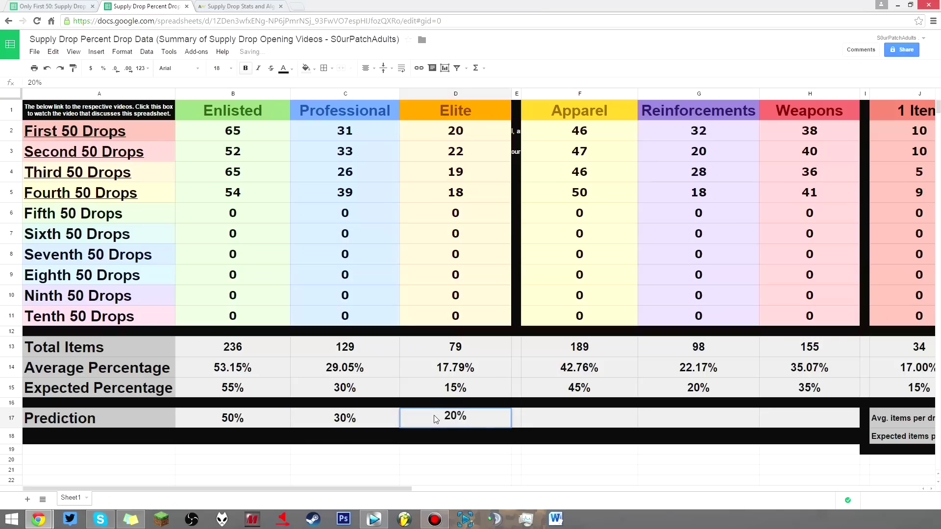
- Compare the average, expected and predicted percentages for Enlisted, Professional and Elite, noting the drop rows still without data
left_click(456, 390)
left_click(420, 376)
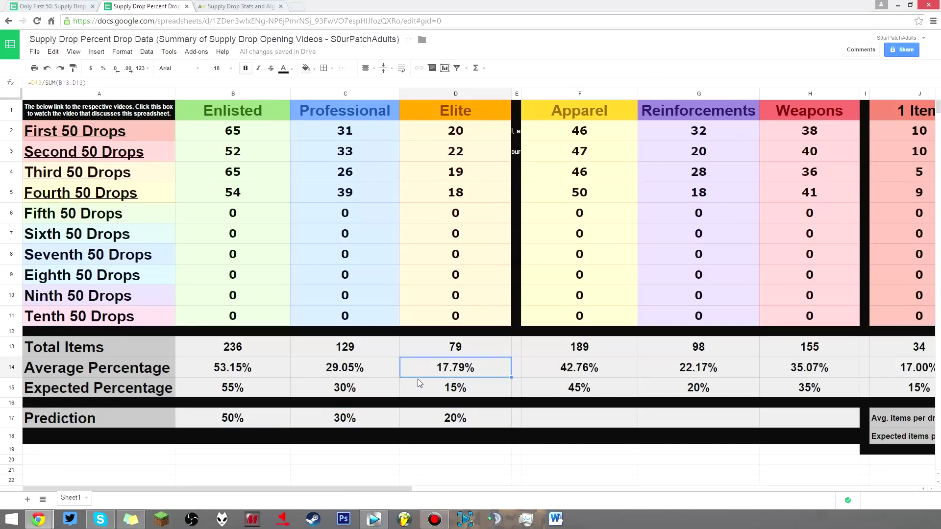
left_click(261, 221)
left_click(254, 236)
left_click(254, 257)
left_click(278, 276)
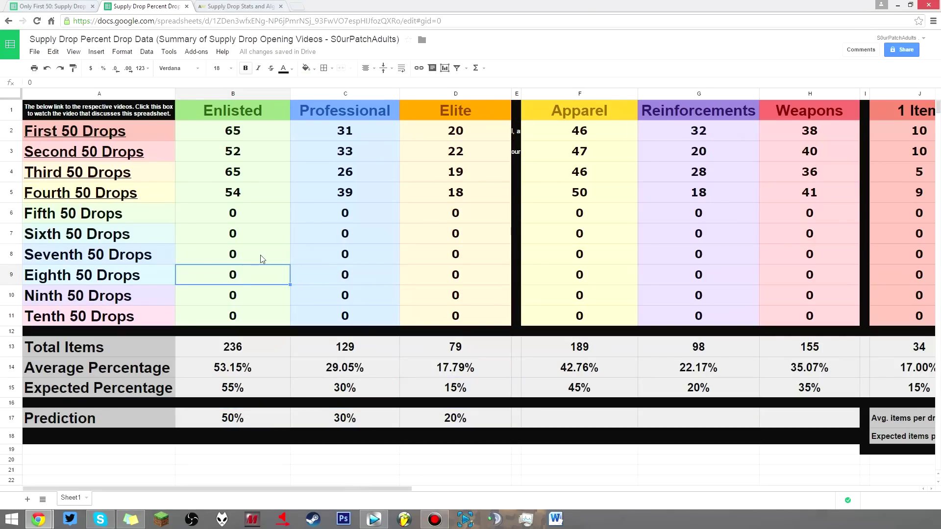
left_click(248, 373)
left_click(326, 369)
left_click(433, 376)
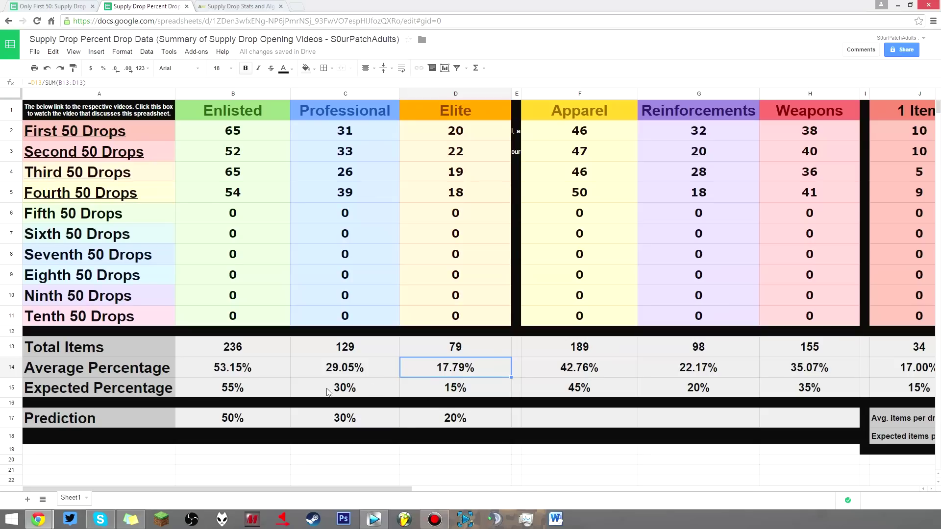
left_click(251, 395)
left_click(380, 393)
left_click(452, 391)
left_click(267, 418)
left_click(305, 416)
left_click(410, 418)
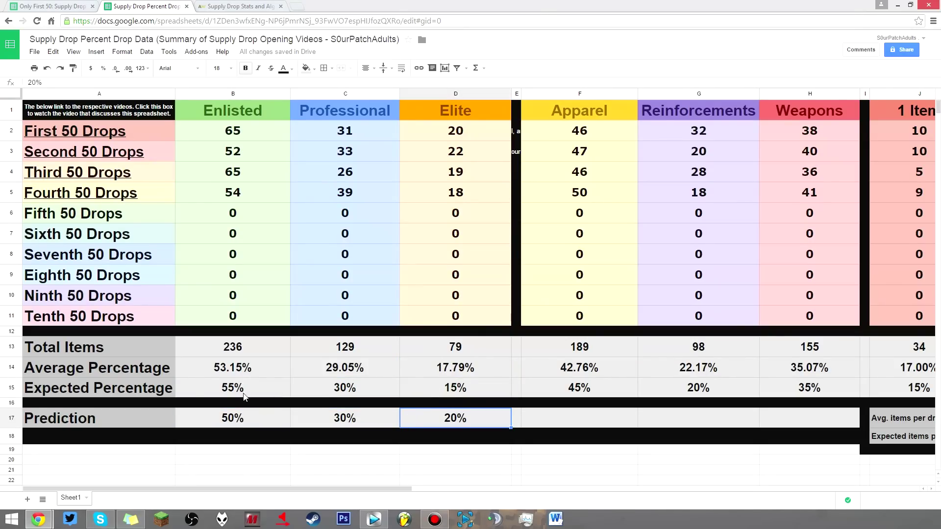
- Compare the Apparel and Reinforcements results between the Only First 50 spreadsheet and the full data spreadsheet
left_click_drag(333, 490, 457, 480)
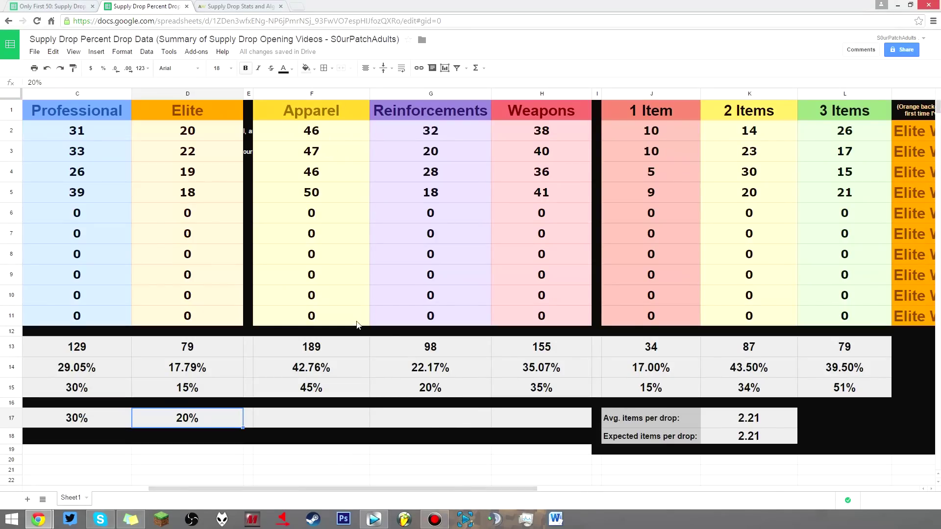
left_click(74, 6)
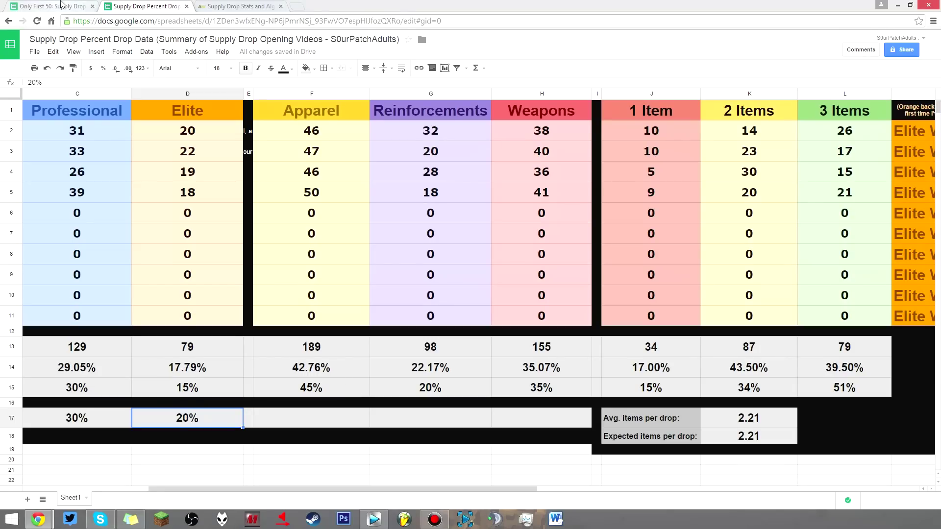
left_click_drag(309, 486, 461, 487)
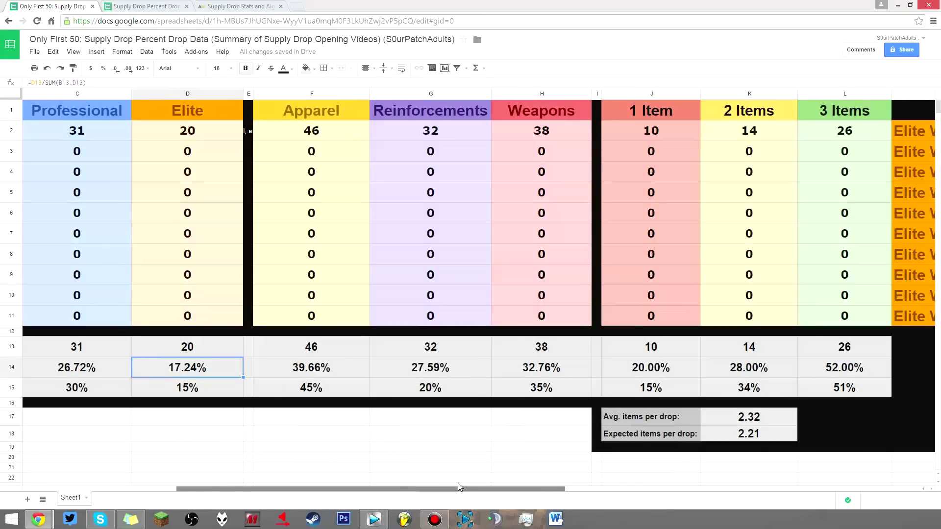
left_click(321, 368)
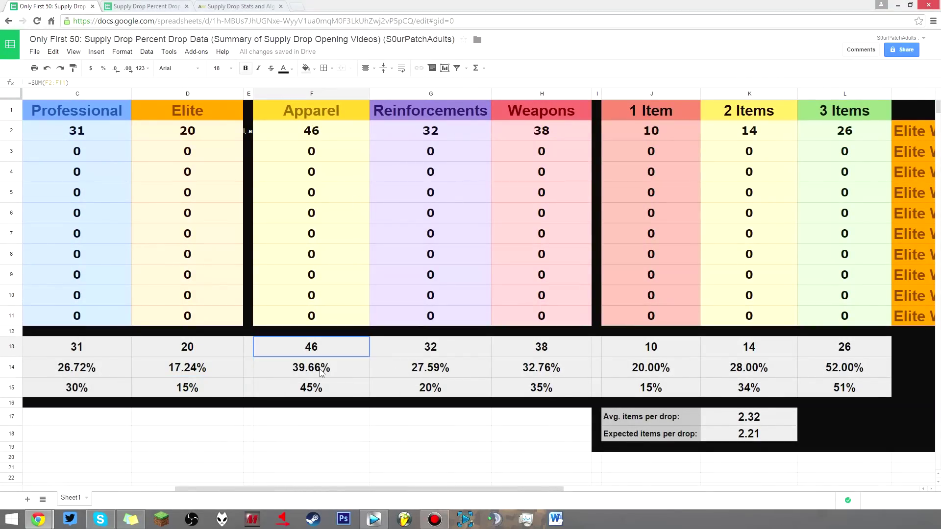
left_click(423, 373)
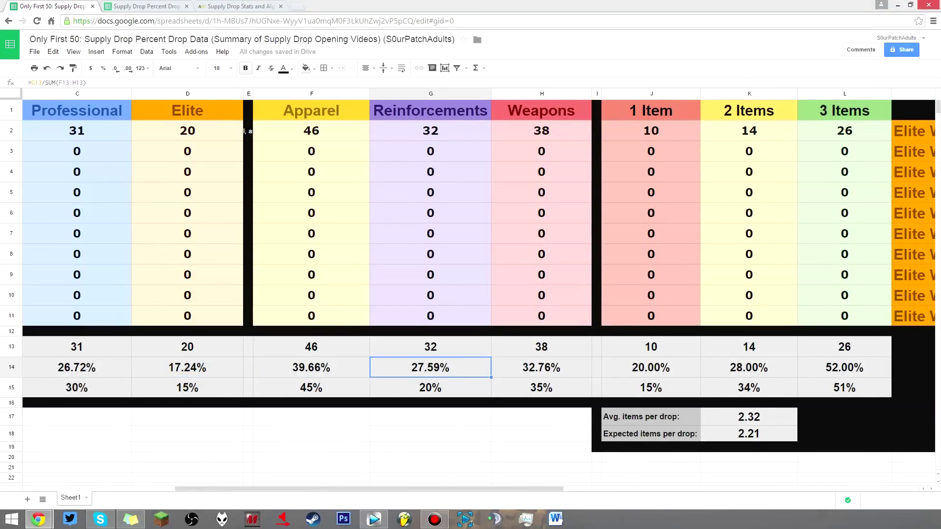
key("ctrl+Tab")
left_click(442, 373)
left_click(441, 131)
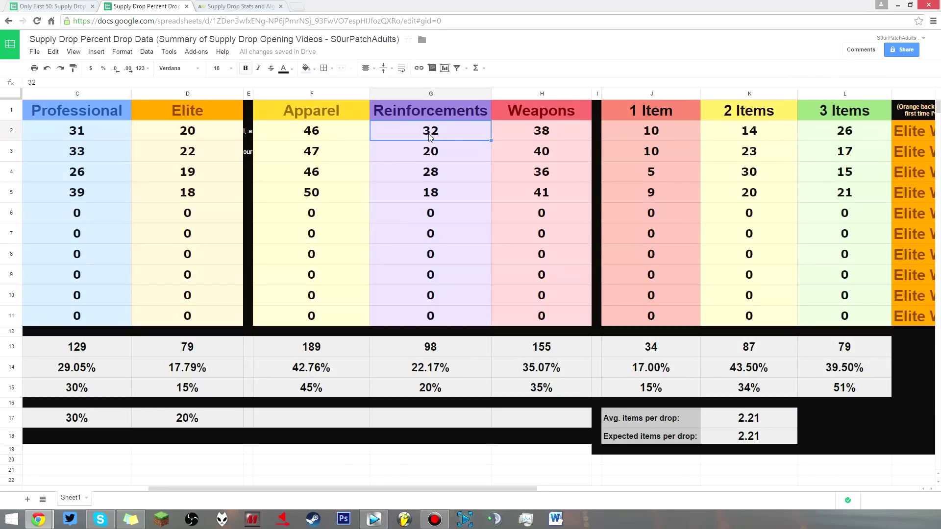
left_click(437, 395)
- Check the Weapons average percentage in both spreadsheets and return to the full data spreadsheet
left_click(564, 370)
left_click(96, 4)
key("Right")
left_click(143, 5)
- Enter predictions of 45% for Apparel, 20% for Reinforcements and 35% for Weapons
left_click(342, 402)
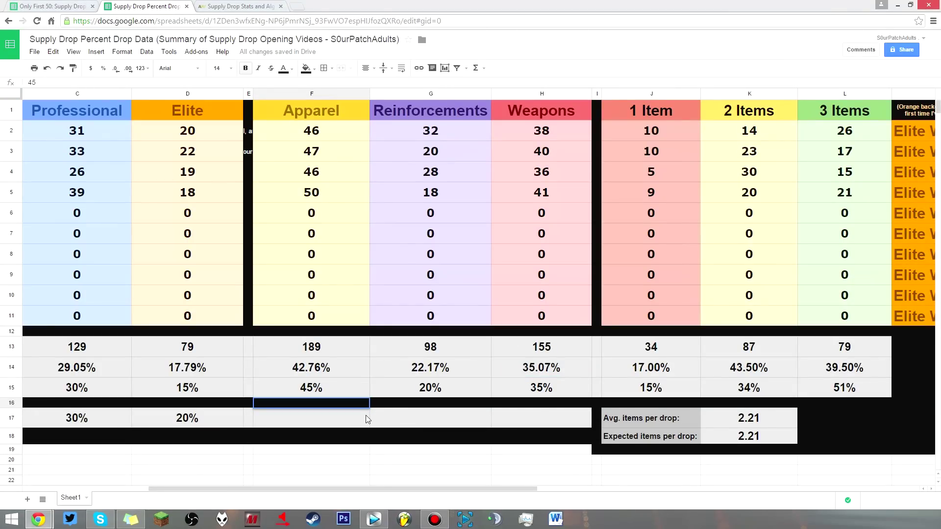
key("Return")
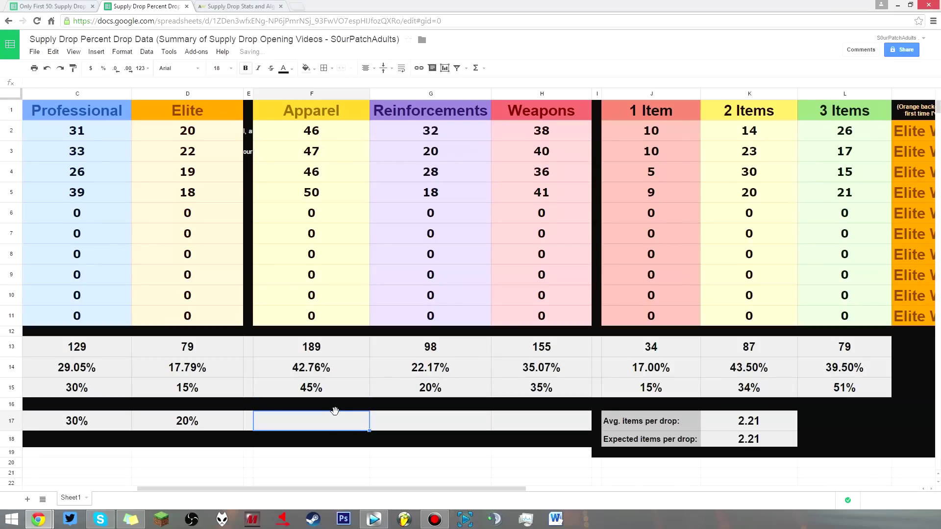
left_click(411, 419)
type("20")
left_click(525, 420)
type("35")
left_click(534, 393)
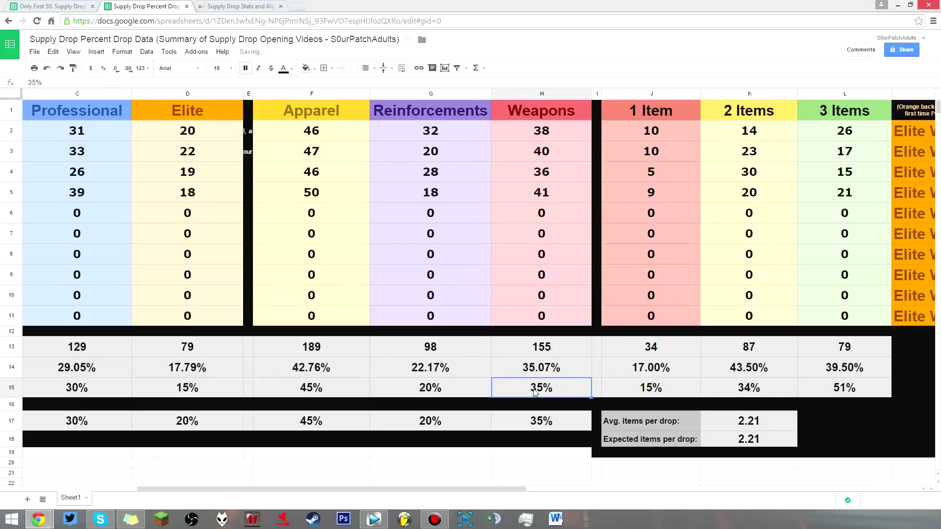
- Check the Apparel and Reinforcements average percentages against the expected percentages
left_click(318, 370)
left_click(319, 387)
left_click(448, 366)
- Examine the First 50 Drops counts and the average percentages in the 1 Item, 2 Items and 3 Items columns
left_click_drag(496, 492, 600, 487)
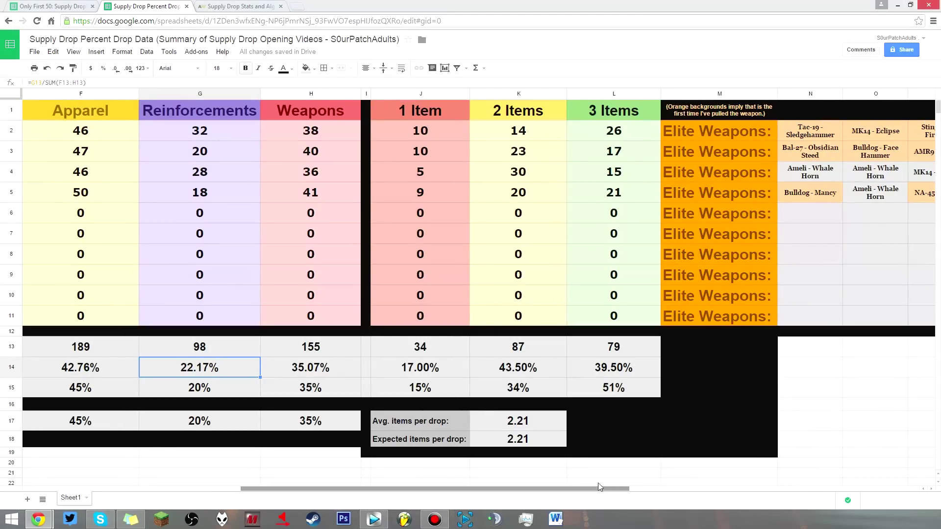
left_click(443, 131)
left_click(632, 108)
key("Left")
key("Left")
left_click(440, 129)
left_click(522, 370)
left_click(603, 375)
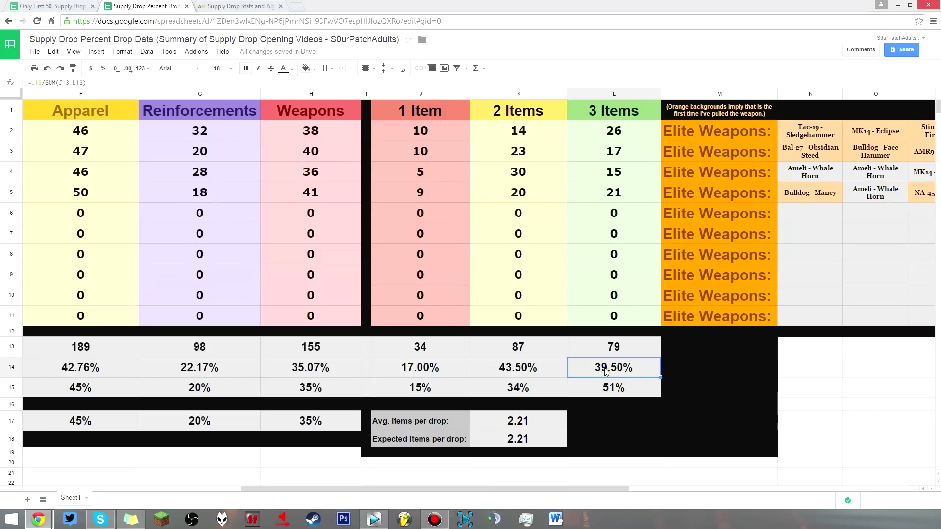
- Compare the average and expected percentages for drops containing 2 Items and 3 Items
left_click(604, 390)
left_click(593, 365)
left_click(561, 374)
left_click(544, 383)
left_click(564, 371)
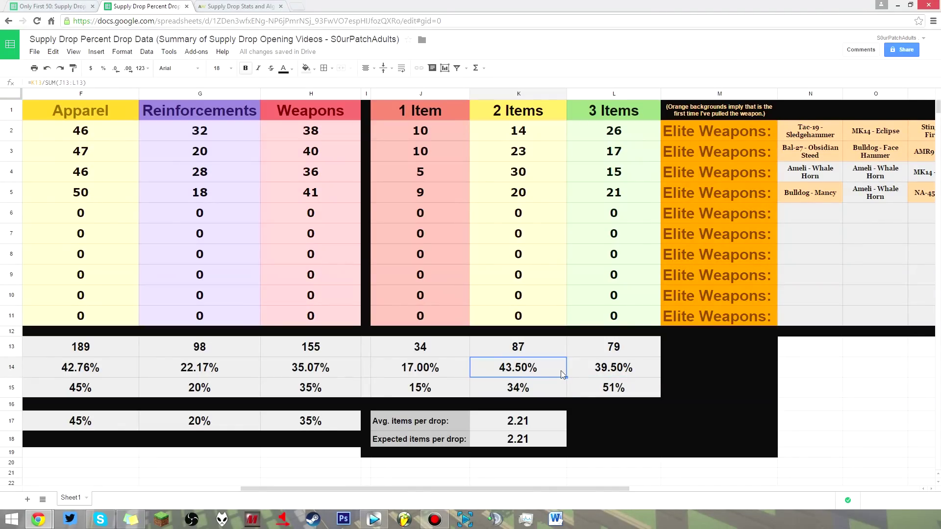
left_click(583, 381)
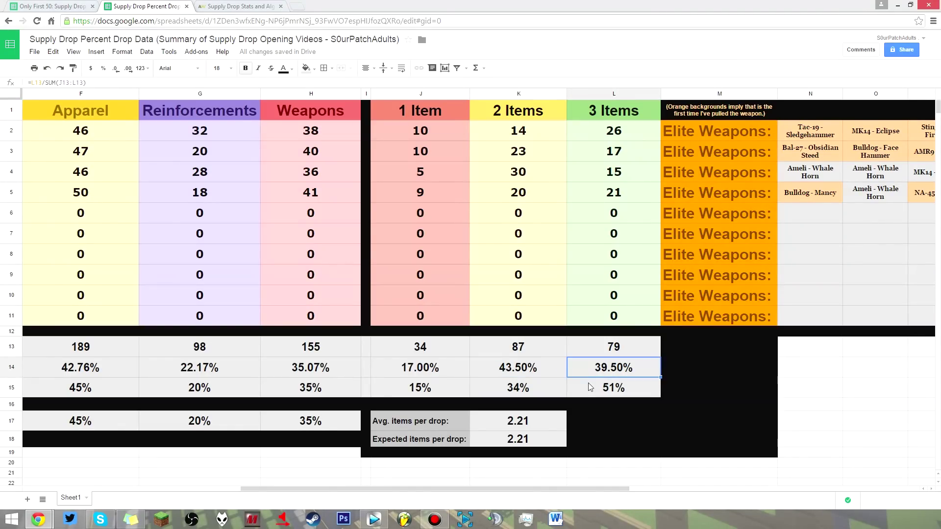
left_click(595, 374)
- Examine the 1 Item, 2 Items and 3 Items counts of the first 50 drops in the Only First 50 spreadsheet
left_click(49, 6)
scroll(484, 488, "right", 5)
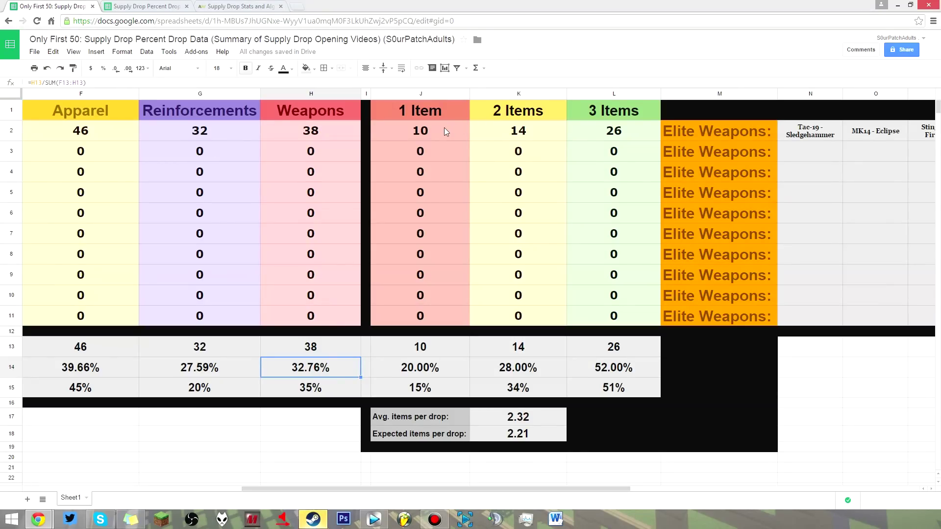
left_click(573, 137)
left_click(532, 133)
left_click(458, 133)
left_click(521, 131)
left_click(446, 132)
- Check the 2 Items and 3 Items counts of the Second and Third 50 Drops in the full data spreadsheet
left_click(179, 6)
left_click(567, 150)
left_click(558, 154)
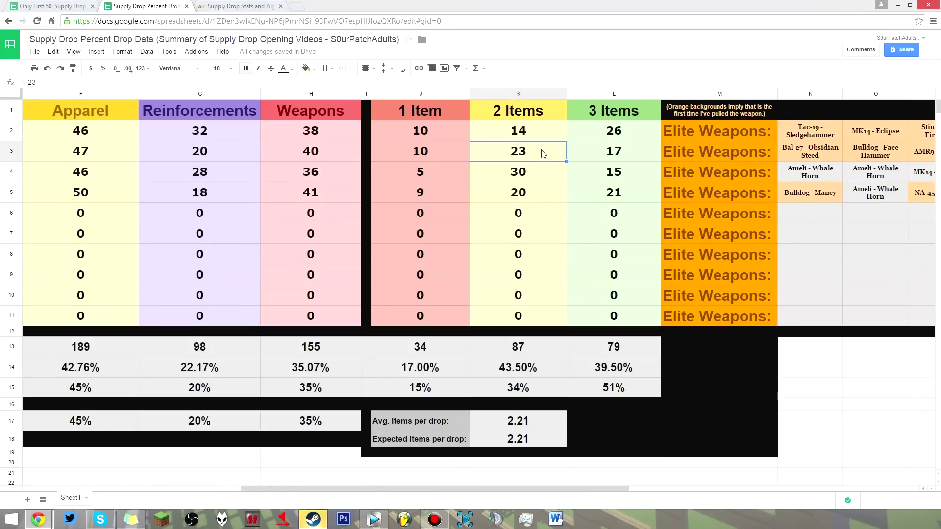
left_click(606, 156)
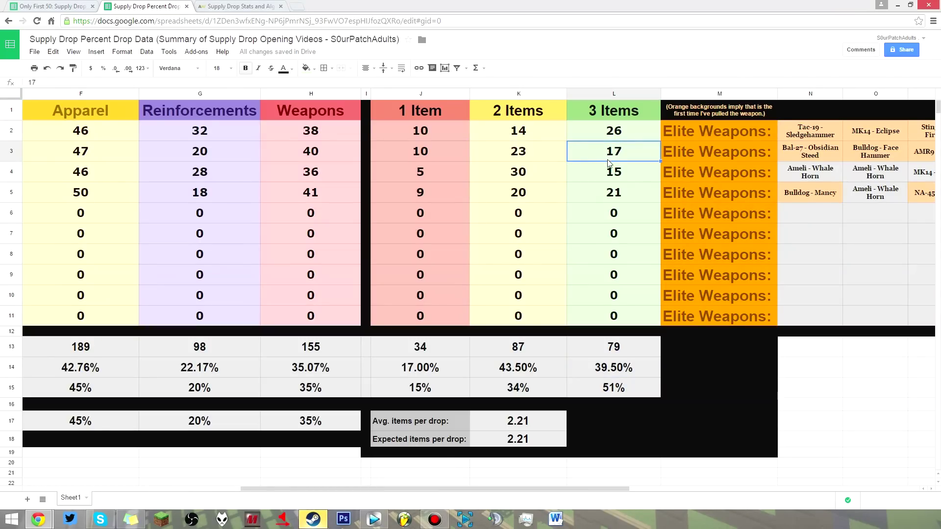
left_click(542, 174)
left_click(596, 173)
- Compare the 2 Items and 3 Items counts of the First 50 Drops with those of the Third and Fourth 50 Drops
left_click(578, 128)
left_click(563, 139)
left_click(562, 180)
left_click(572, 177)
left_click(594, 139)
left_click(557, 139)
left_click(542, 175)
left_click(581, 174)
left_click(586, 136)
left_click(563, 138)
left_click(549, 177)
left_click(581, 176)
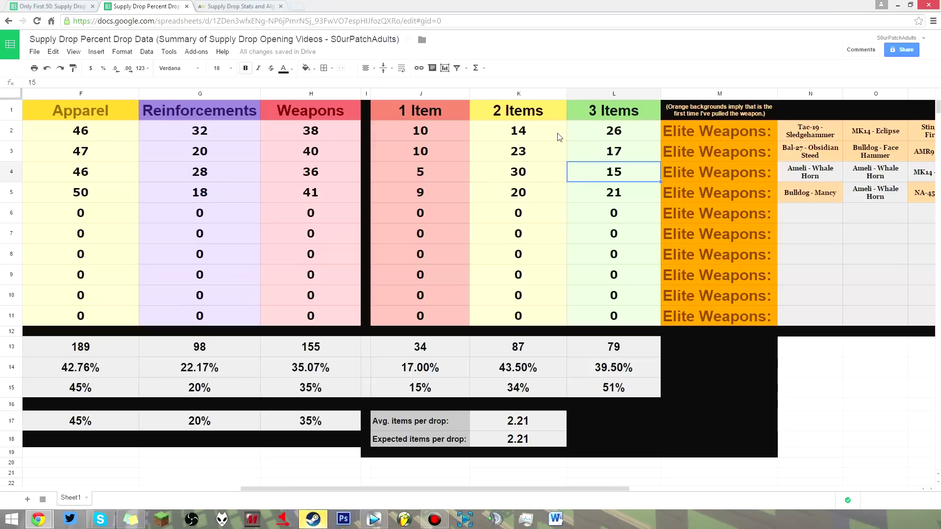
left_click(558, 192)
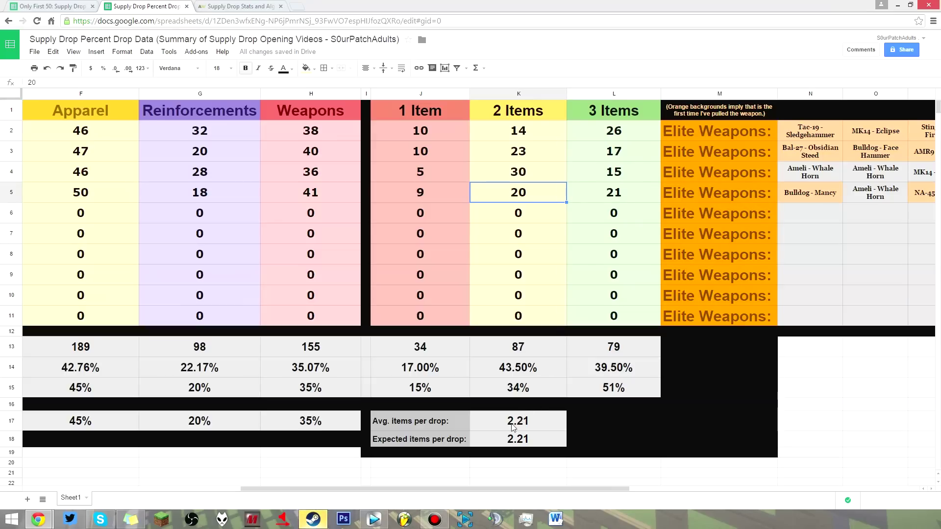
- Inspect the formula behind the average items per drop and compare its result with the expected items per drop
left_click(501, 442)
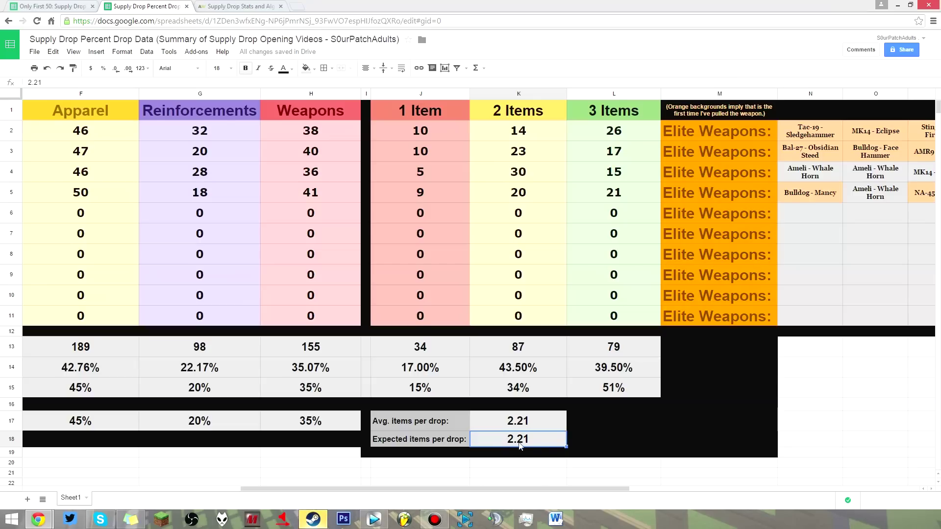
left_click(514, 427)
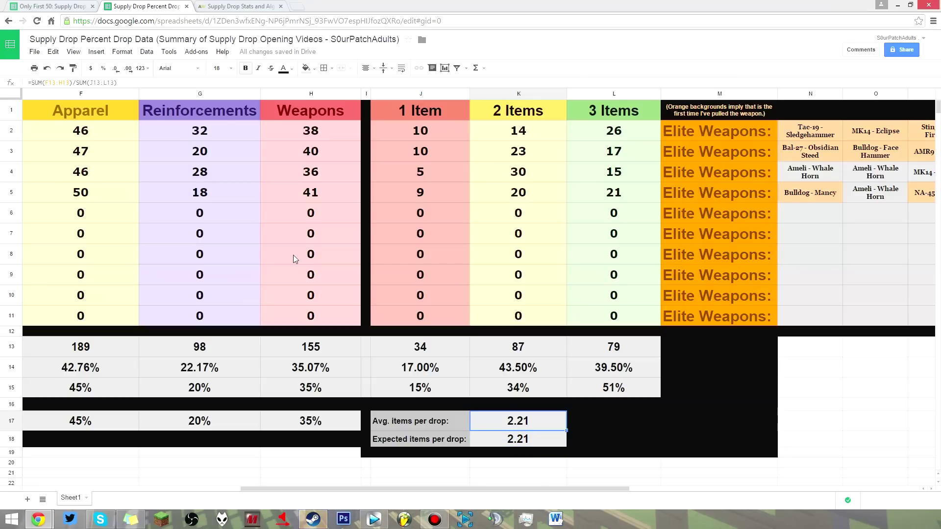
key("F2")
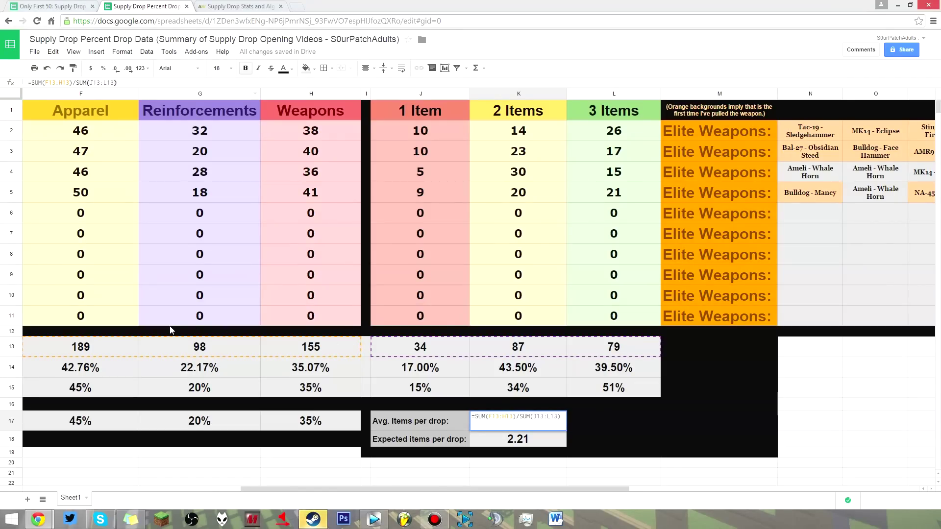
key("Return")
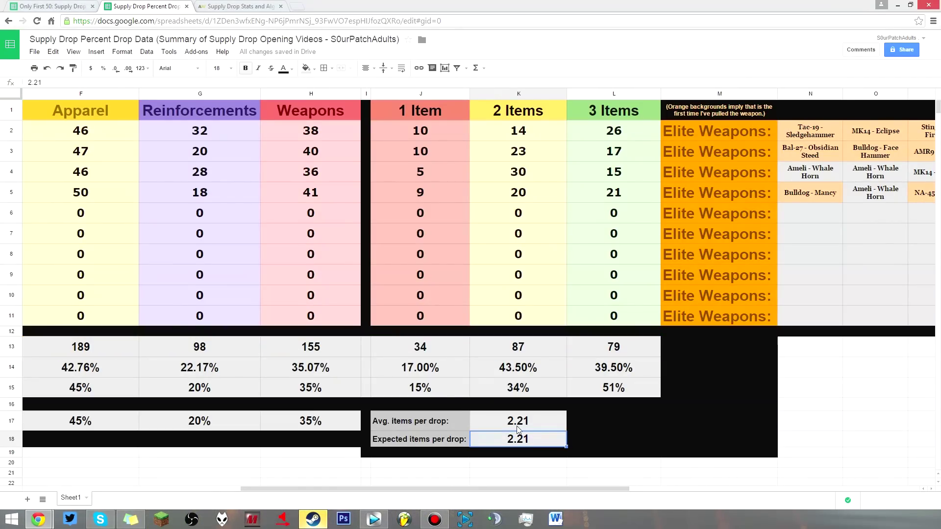
left_click(499, 420)
key("F2")
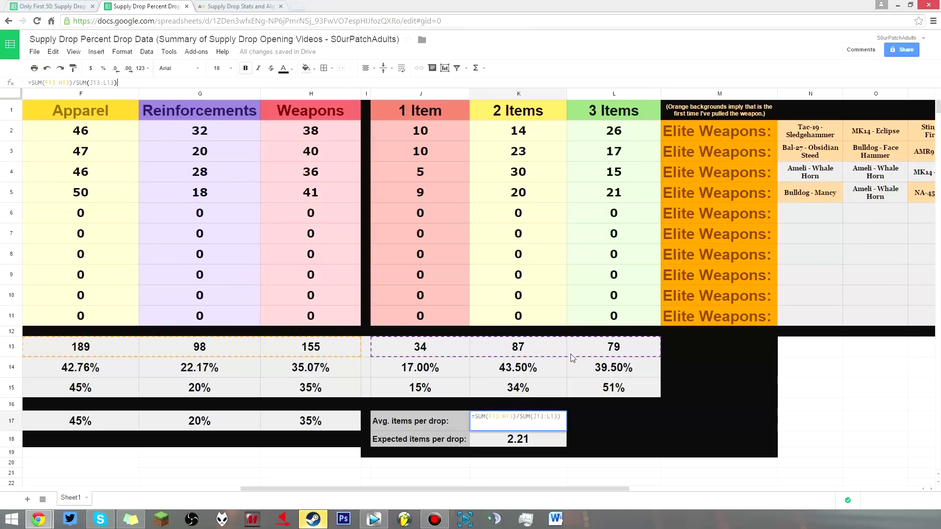
left_click(513, 438)
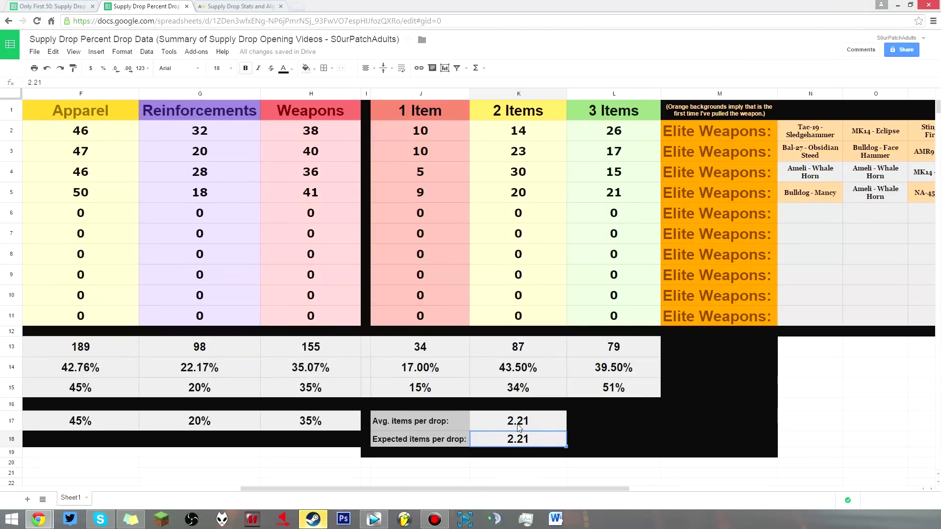
left_click(520, 428, "shift")
left_click(523, 440)
left_click(524, 422)
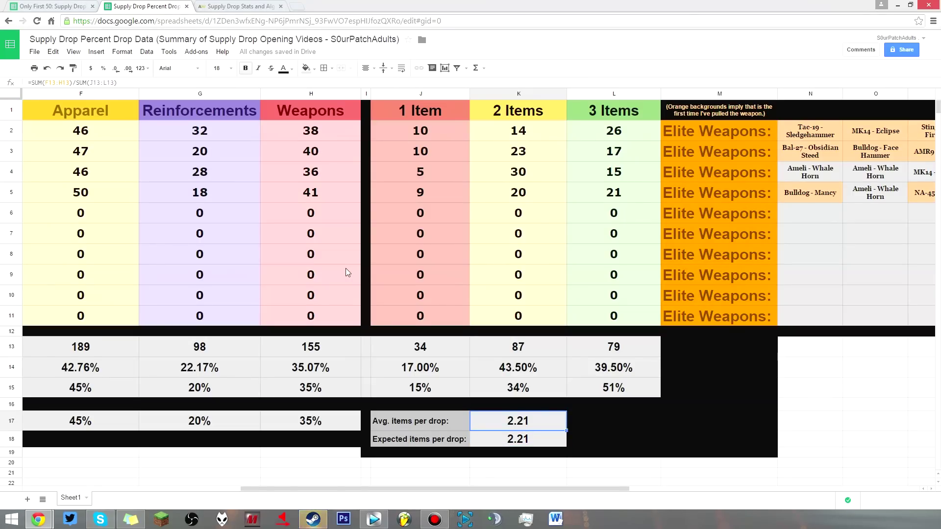
- Set the Weapons count of the Seventh 50 Drops to 1 to test its effect on the average items per drop
left_click(341, 253)
type("1")
key("Return")
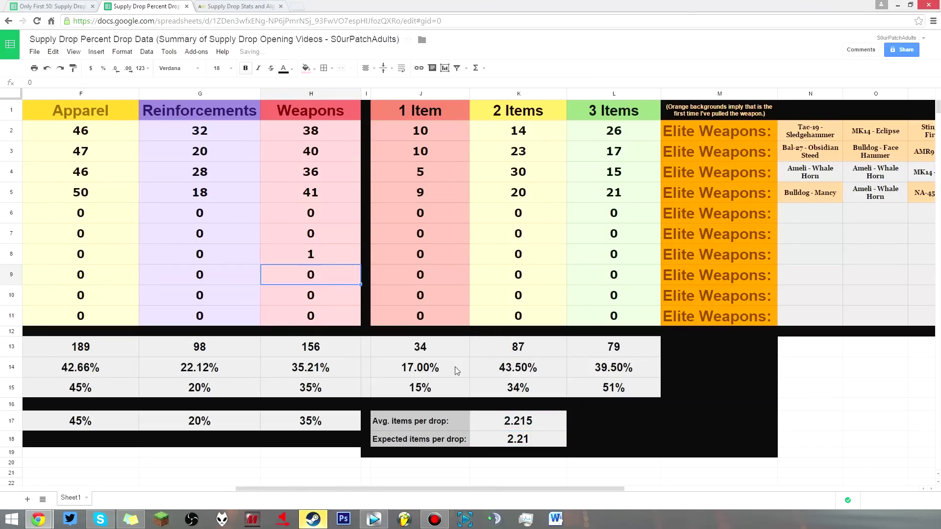
- Reset the Weapons count of the Seventh 50 Drops to 0 and compare the average with the expected items per drop
left_click(330, 257)
type("0")
left_click(500, 322)
left_click(523, 425)
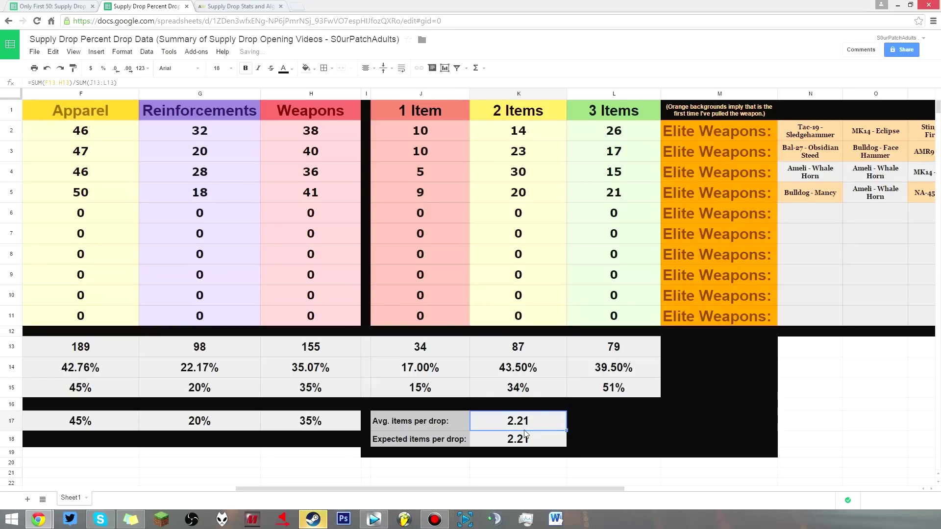
left_click(528, 441)
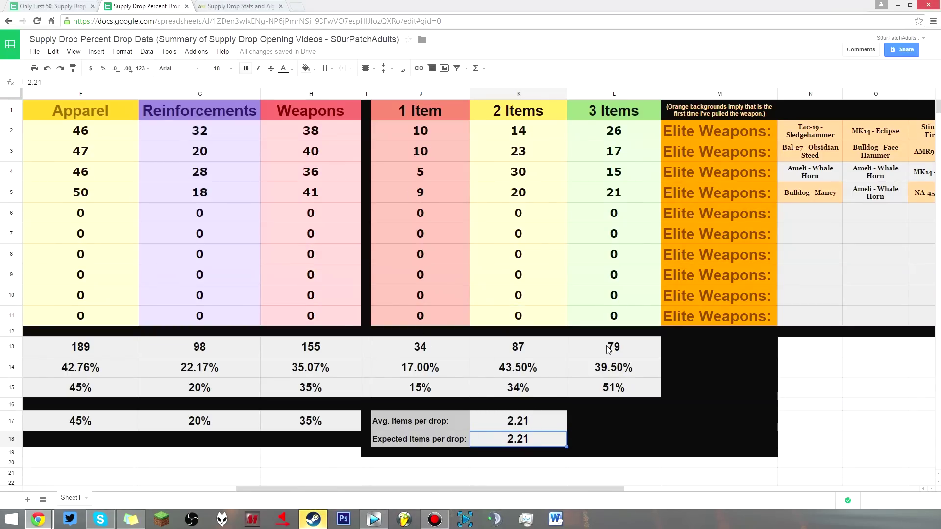
- Review the elite weapons pulled in the First 50 Drops, from the Tac-19 Sledgehammer to the S-12 Tiger Blood
left_click_drag(324, 488, 243, 486)
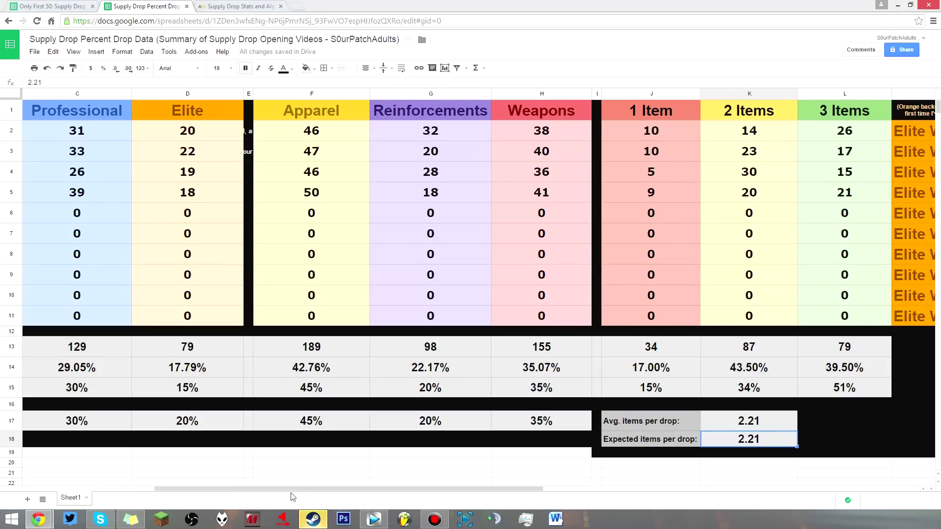
left_click_drag(288, 489, 616, 470)
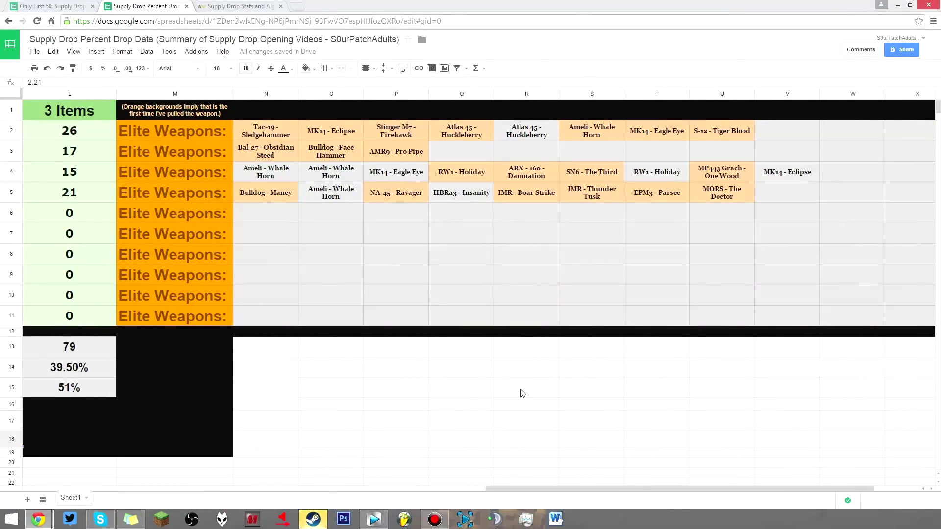
left_click(287, 136)
left_click(312, 135)
left_click(392, 135)
left_click(487, 137)
left_click(578, 133)
left_click(655, 133)
left_click(723, 135)
key("Return")
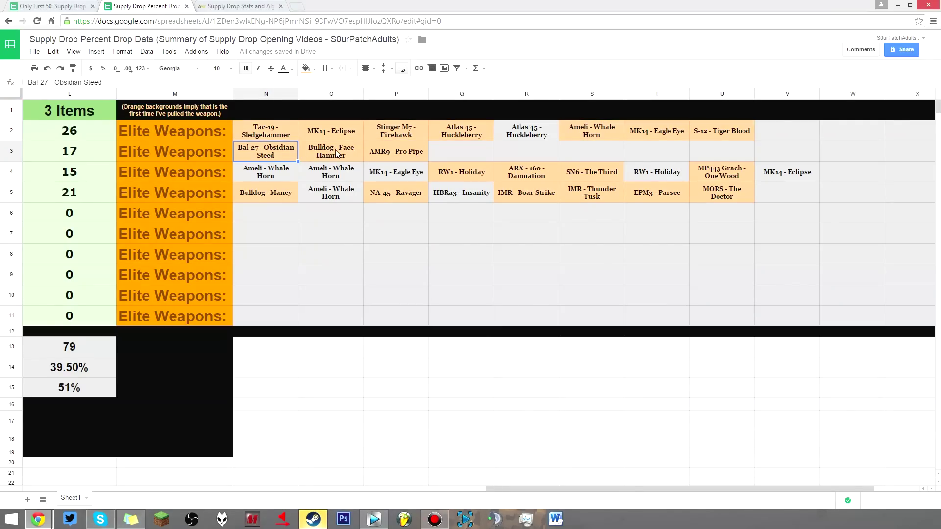
- Check the first-time elite weapons listed for the Second, Third and Fourth 50 Drops
left_click(404, 149)
left_click(721, 198)
left_click(571, 170)
left_click(524, 193)
- Compare the repeated elite weapon entries across the drop sets, including the Ameli - Whale Horn
left_click(419, 134)
left_click(439, 134)
left_click(607, 131)
left_click(674, 133)
left_click(294, 173)
left_click(343, 179)
left_click(343, 205)
left_click(597, 137)
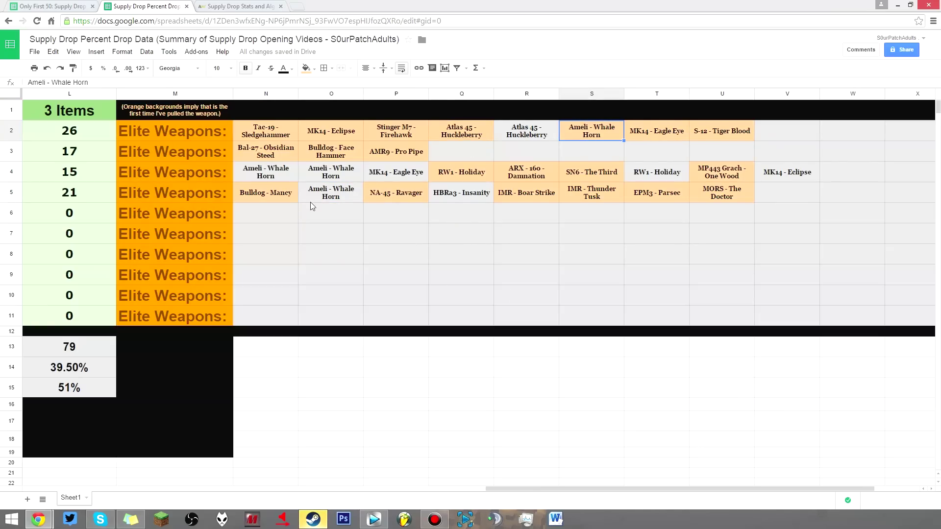
left_click(249, 207)
left_click(339, 217)
left_click(411, 212)
left_click(458, 213)
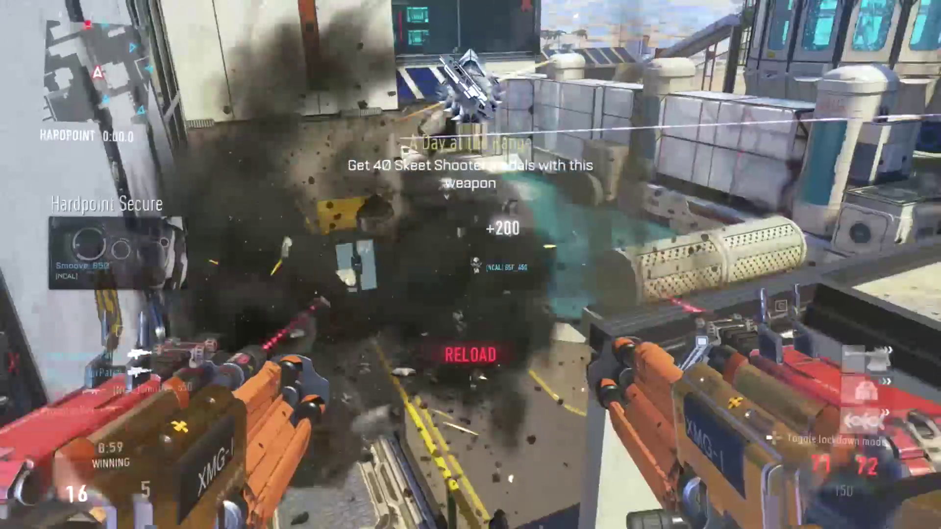